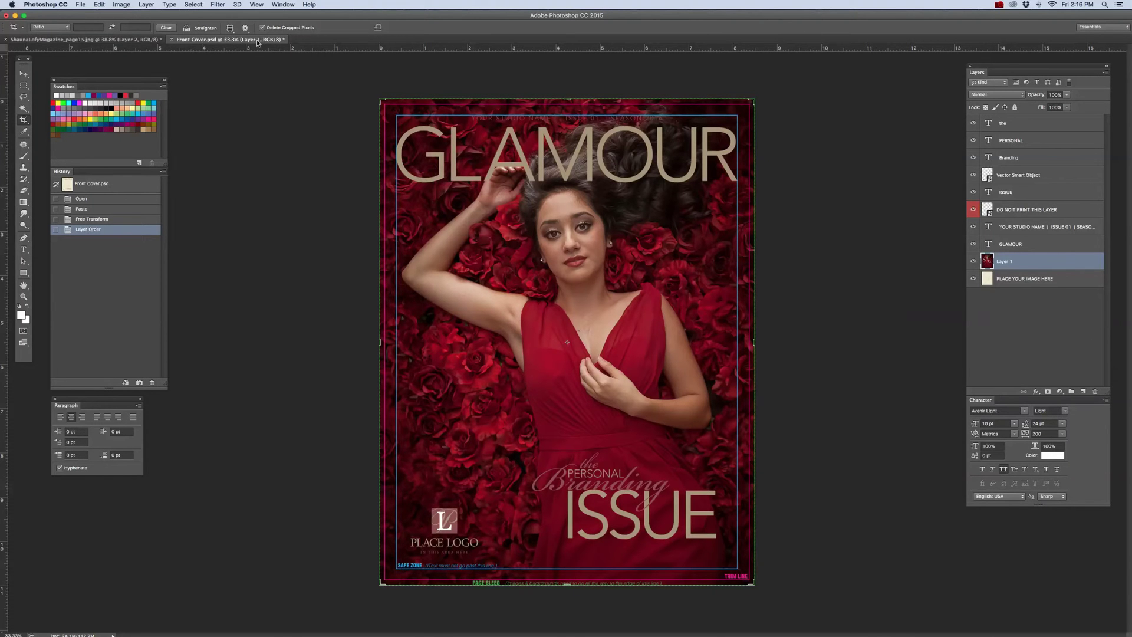
- Bring the pages 14–15 interior spread document to the front
left_click(106, 40)
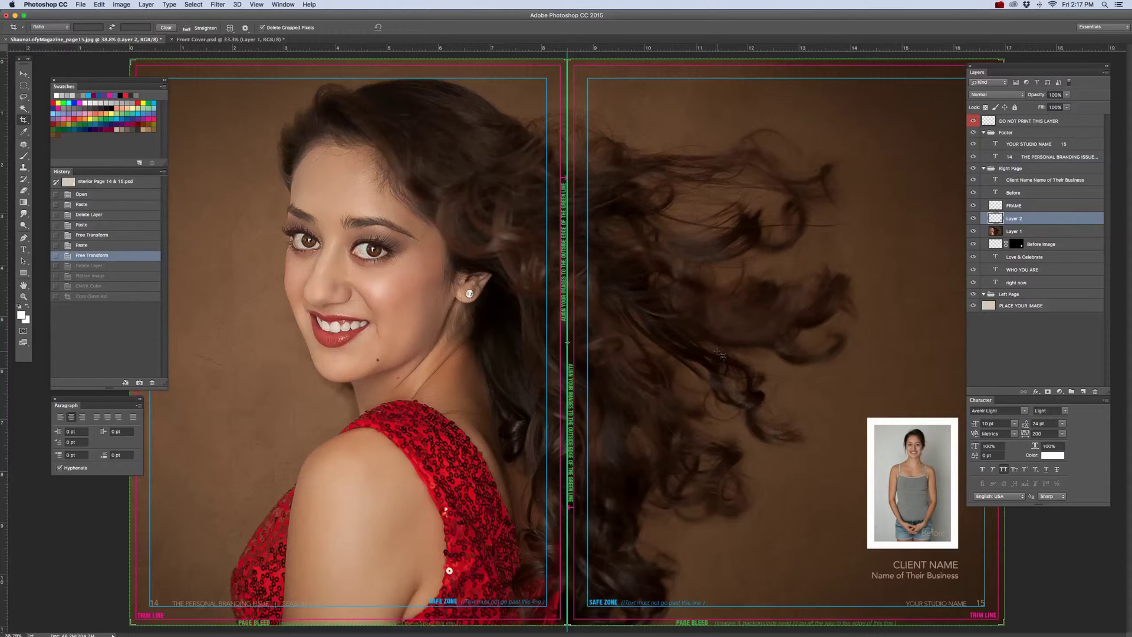
- Check the DO NOT PRINT THIS LAYER overlay's visibility, then drag it to the Layers trash
left_click(25, 74)
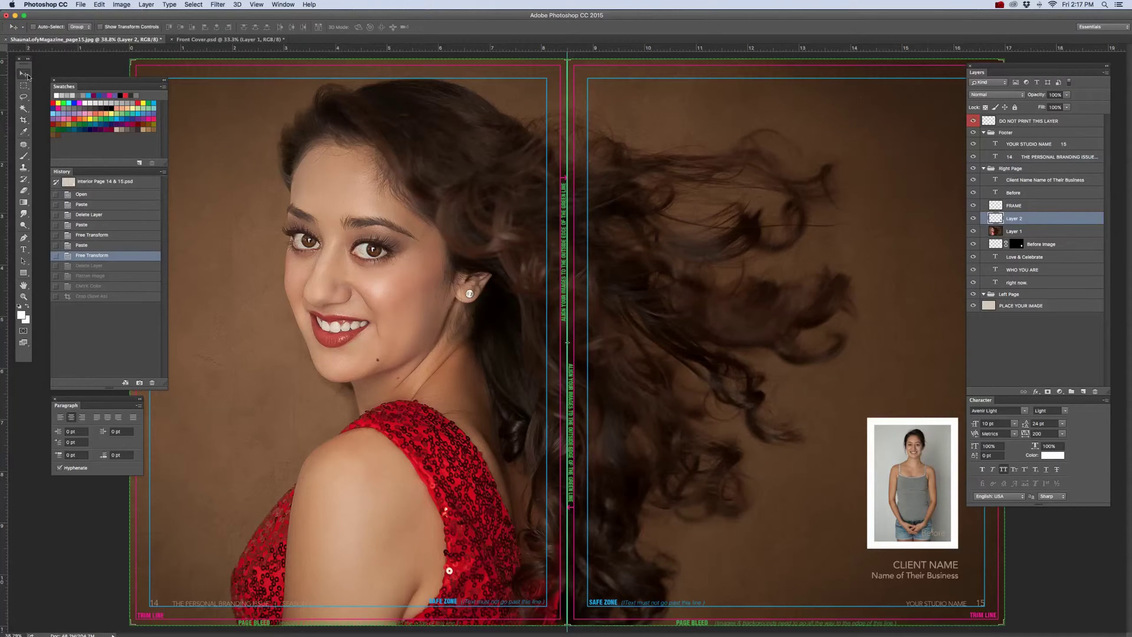
left_click(1071, 122)
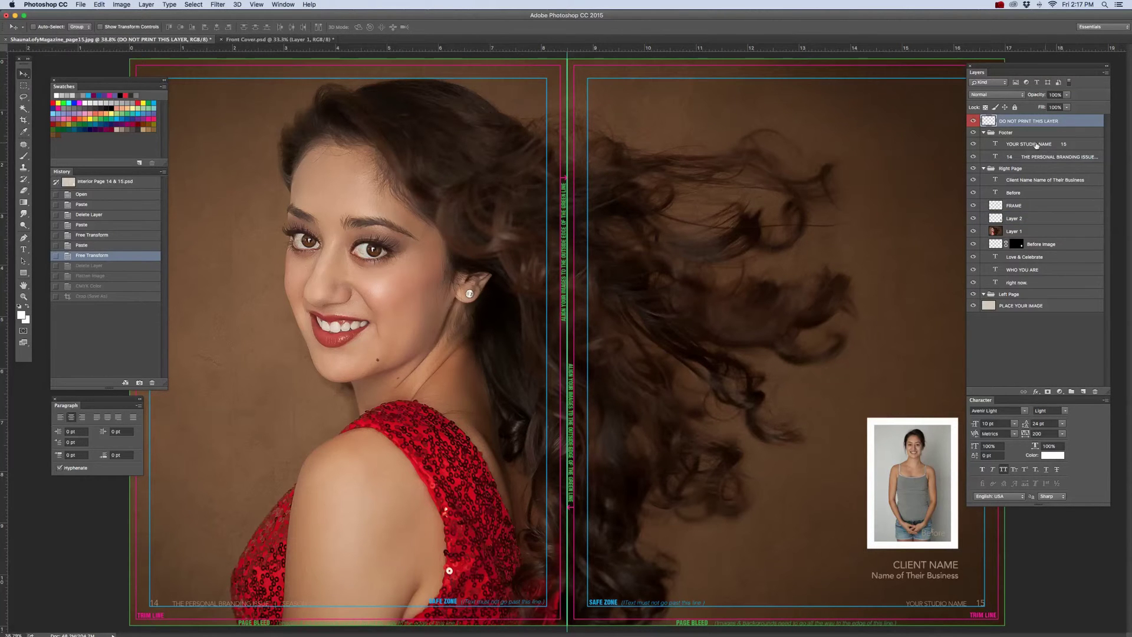
left_click(974, 121)
left_click(974, 121)
left_click_drag(1083, 125, 1095, 392)
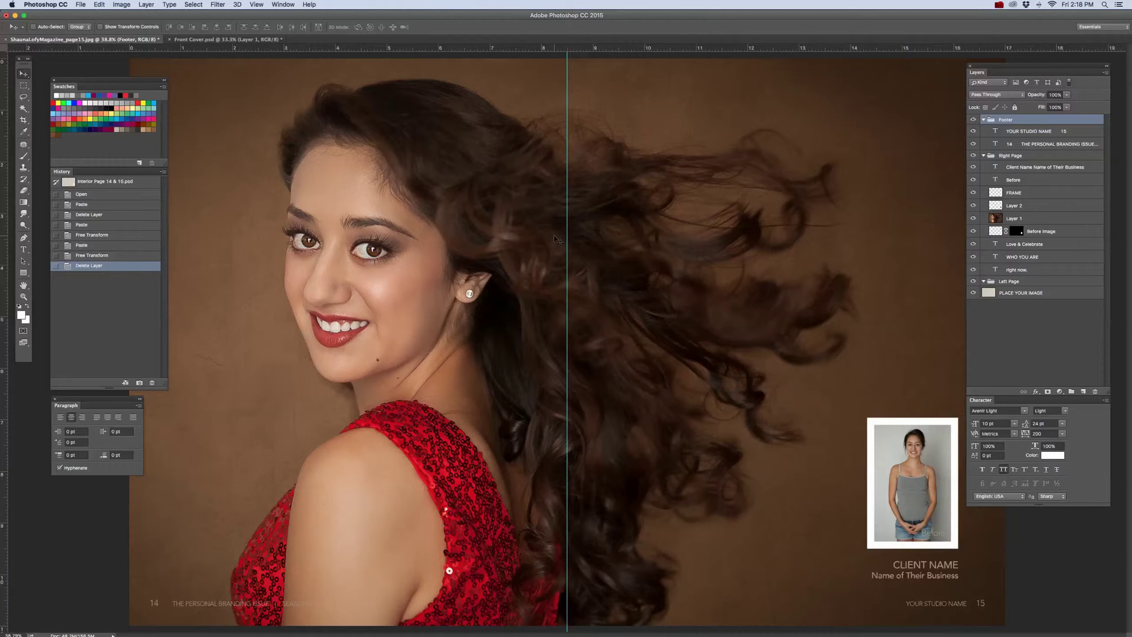
- Zoom out on the whole spread and begin a crop narrowed toward the left page
left_click_drag(128, 80, 111, 77)
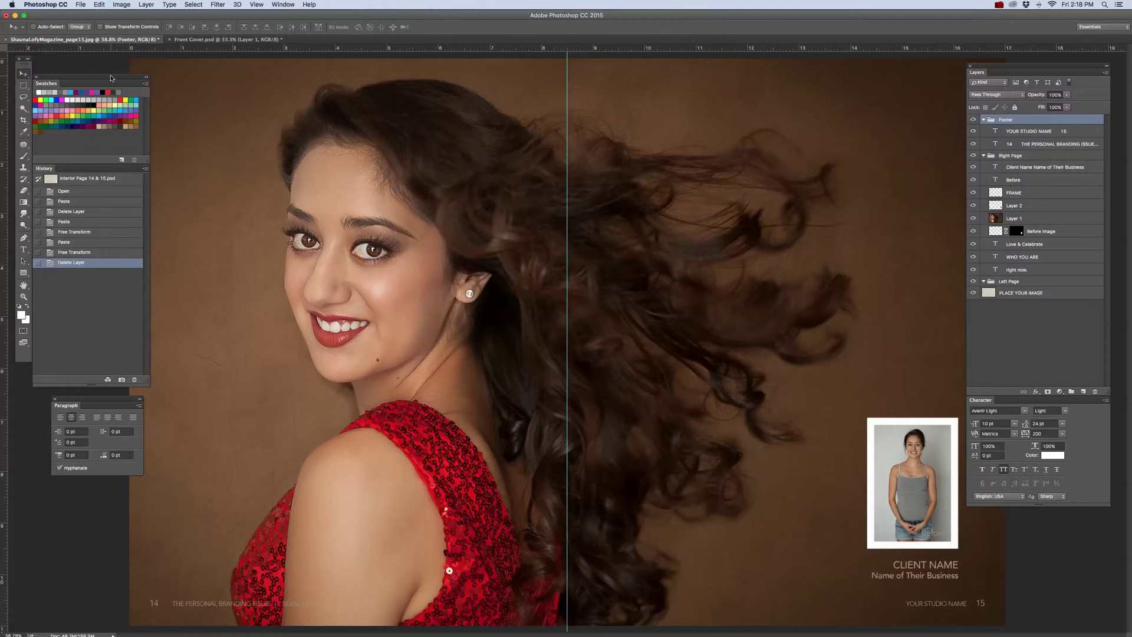
left_click(25, 123)
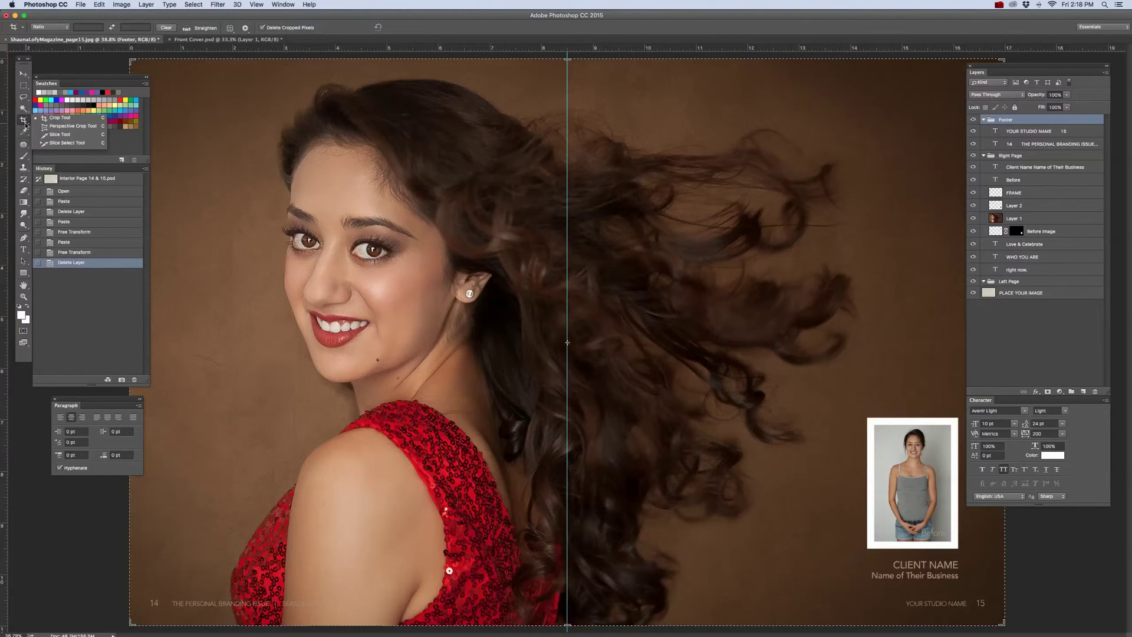
key("super+minus")
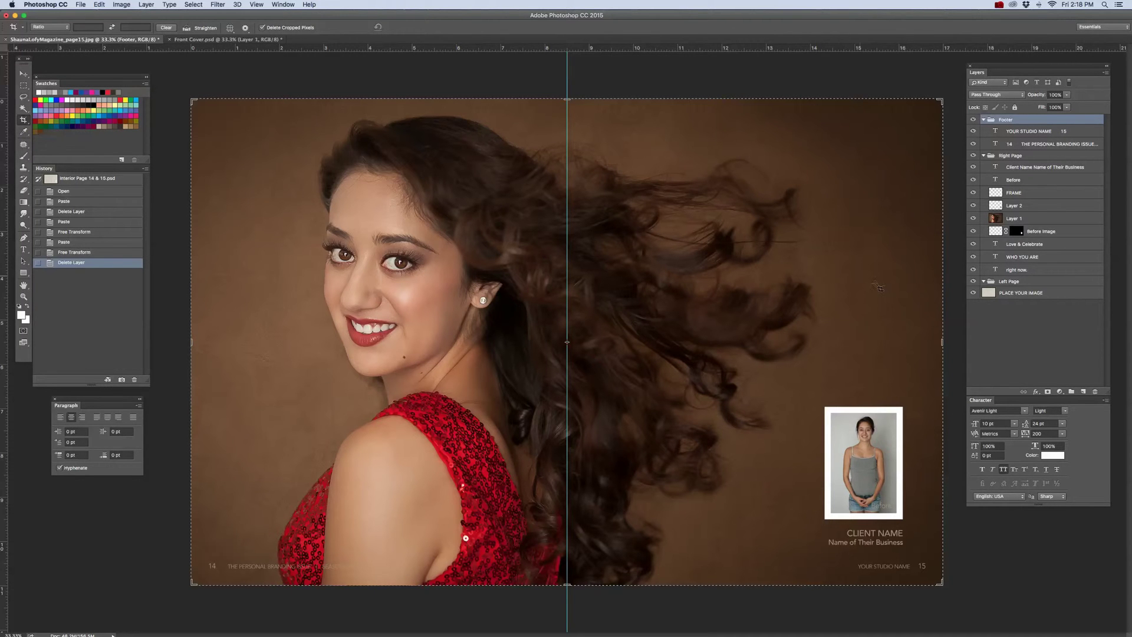
left_click_drag(942, 342, 855, 375)
- Align the crop's right edge with the centre fold at 8.5 in wide and commit it
key("super+space")
key("super+0")
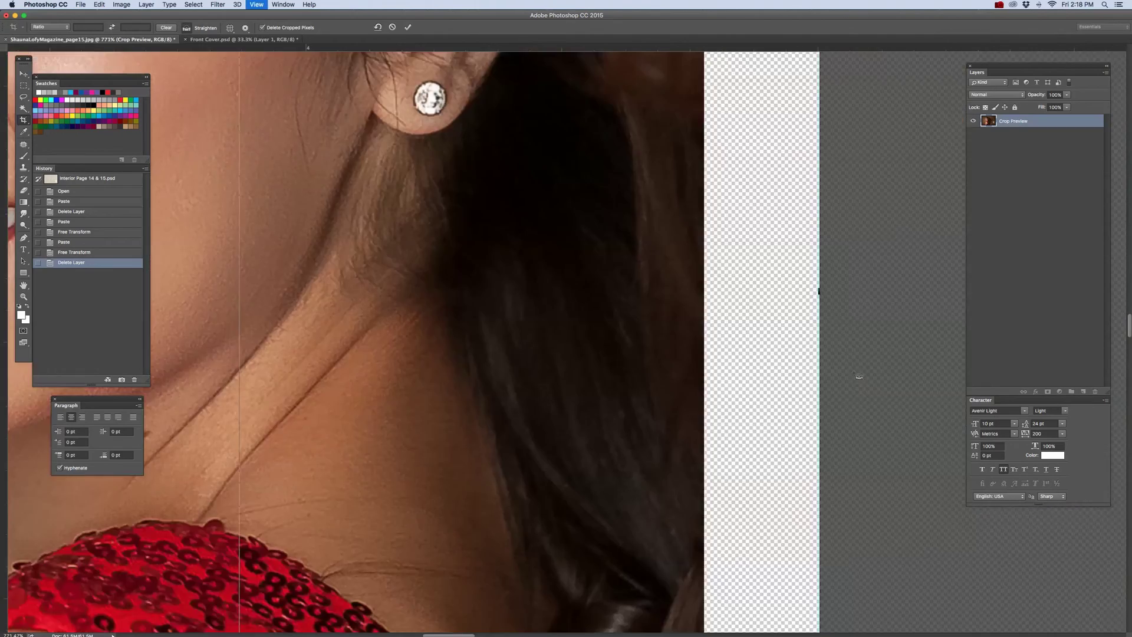
key("super+space")
left_click_drag(590, 339, 709, 366)
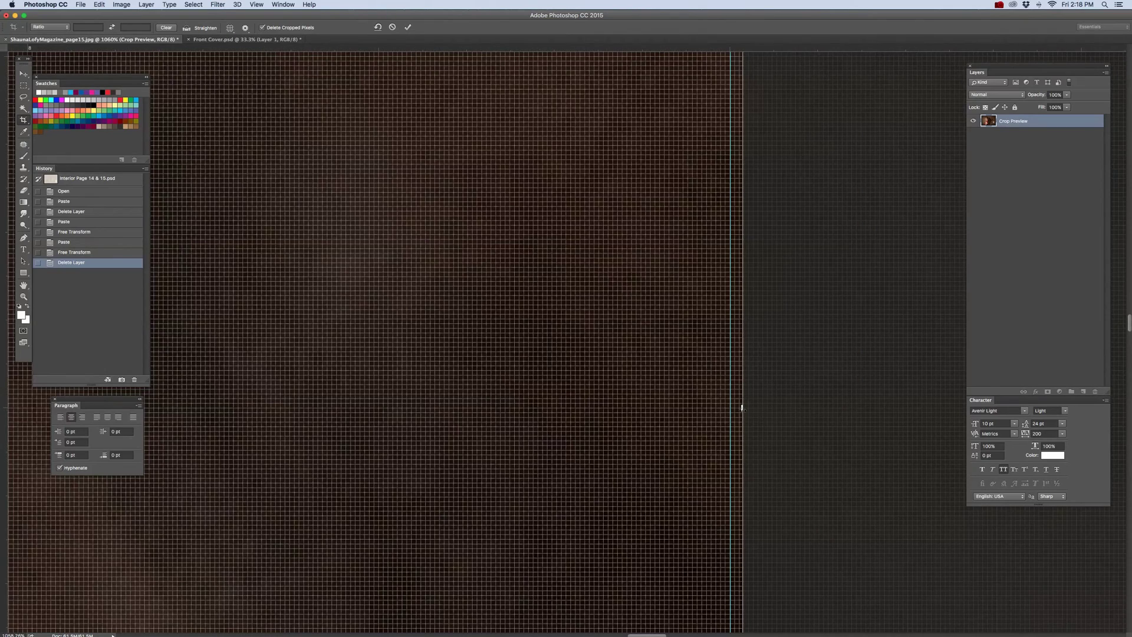
left_click_drag(742, 407, 736, 408)
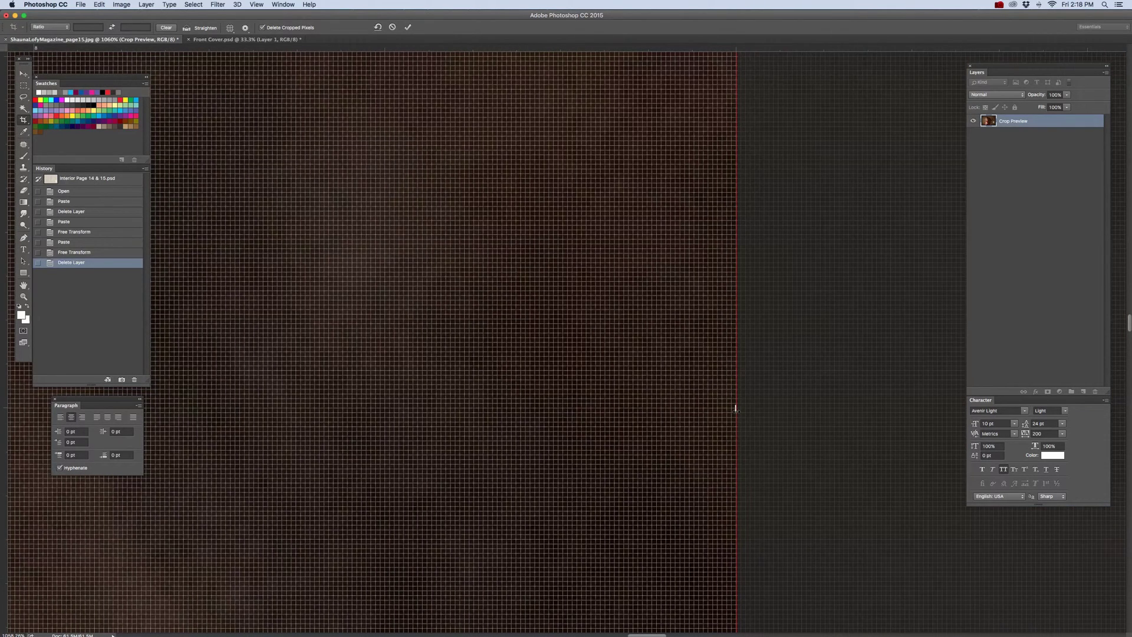
key("super+0")
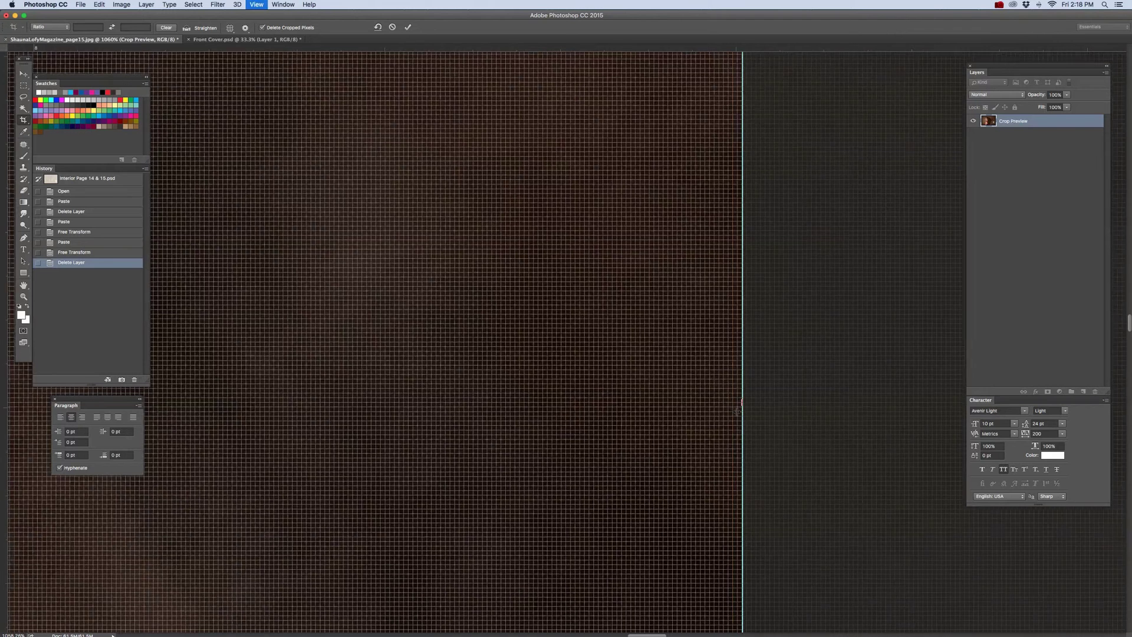
key("Return")
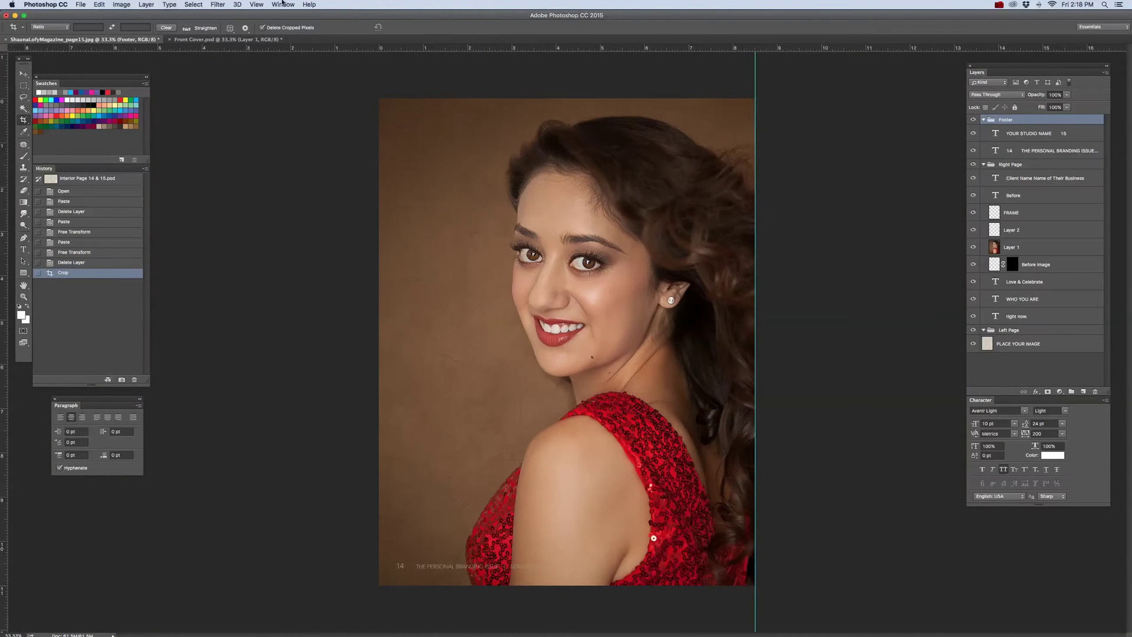
- Flatten page 14 via Layer > Flatten Image and convert it with Image > Mode > CMYK Color
left_click(149, 5)
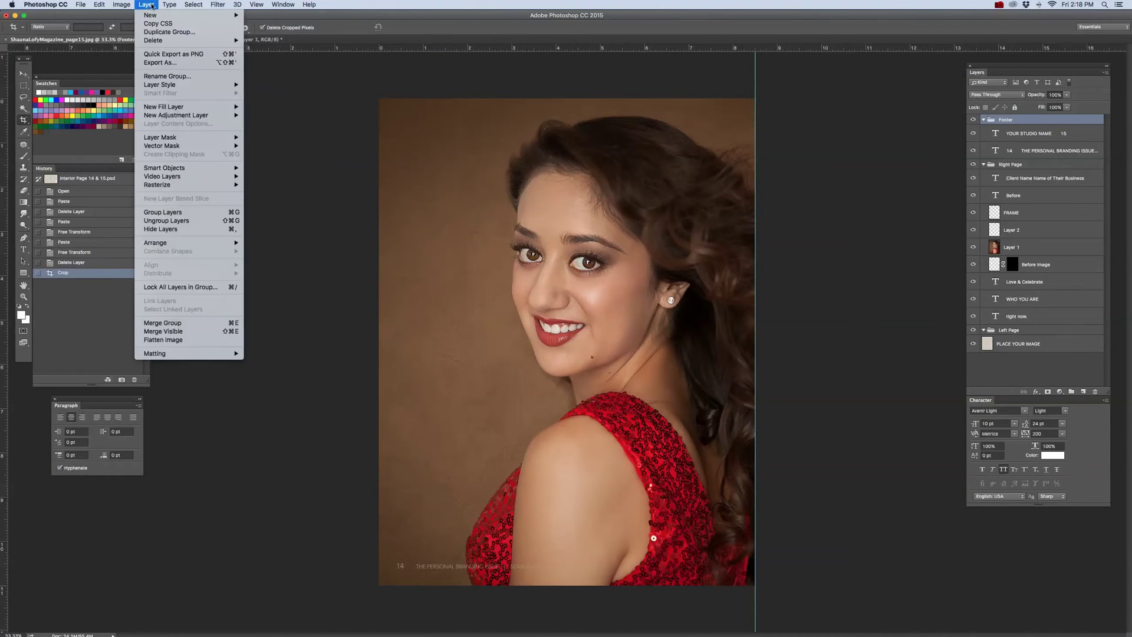
left_click(183, 341)
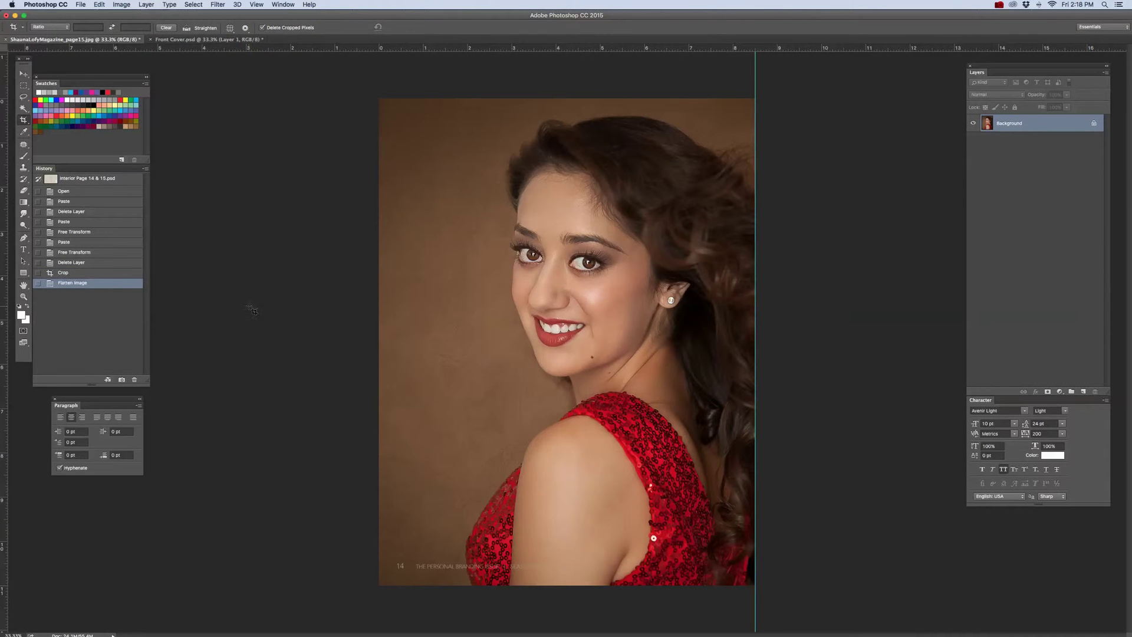
left_click(124, 5)
mouse_move(136, 15)
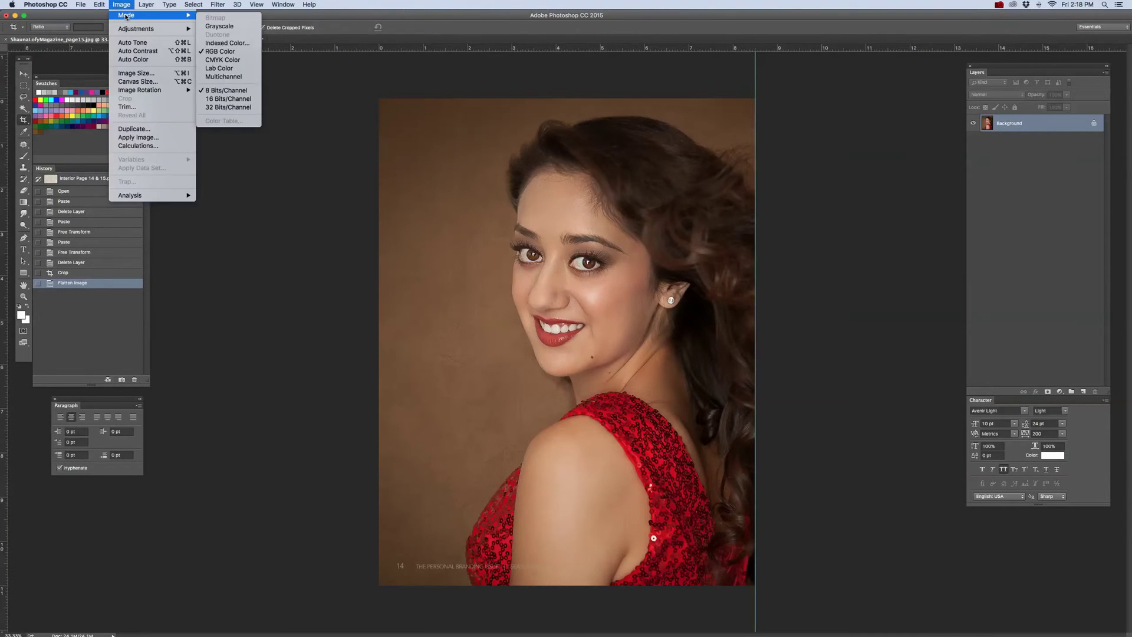
left_click(230, 59)
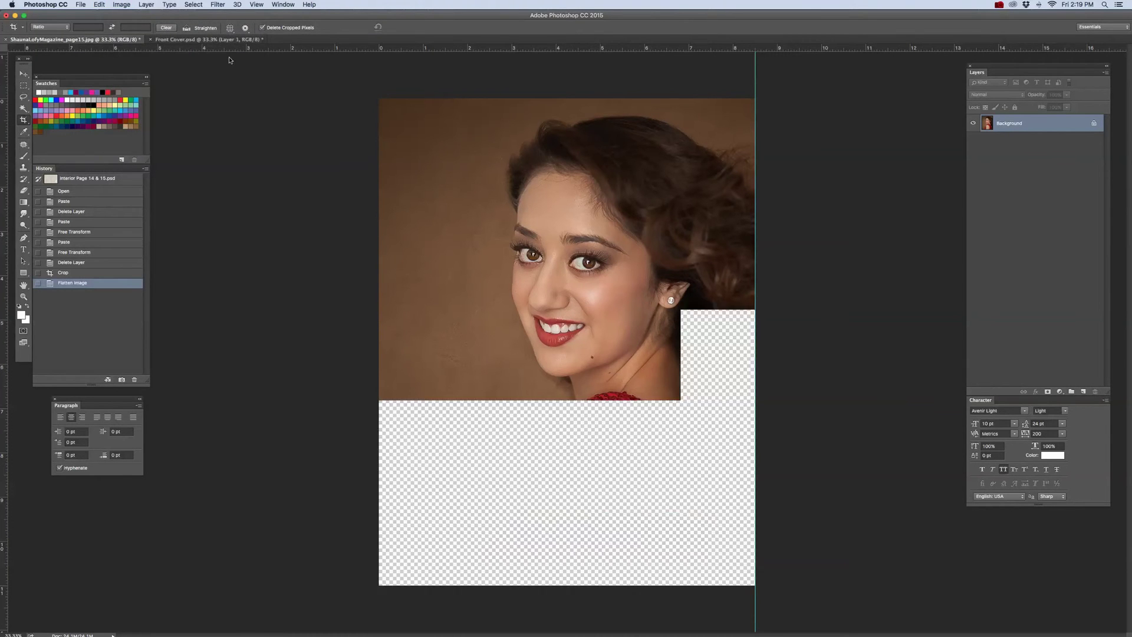
- Save the page as 'page14' in JPEG format at Maximum quality 12
left_click(82, 5)
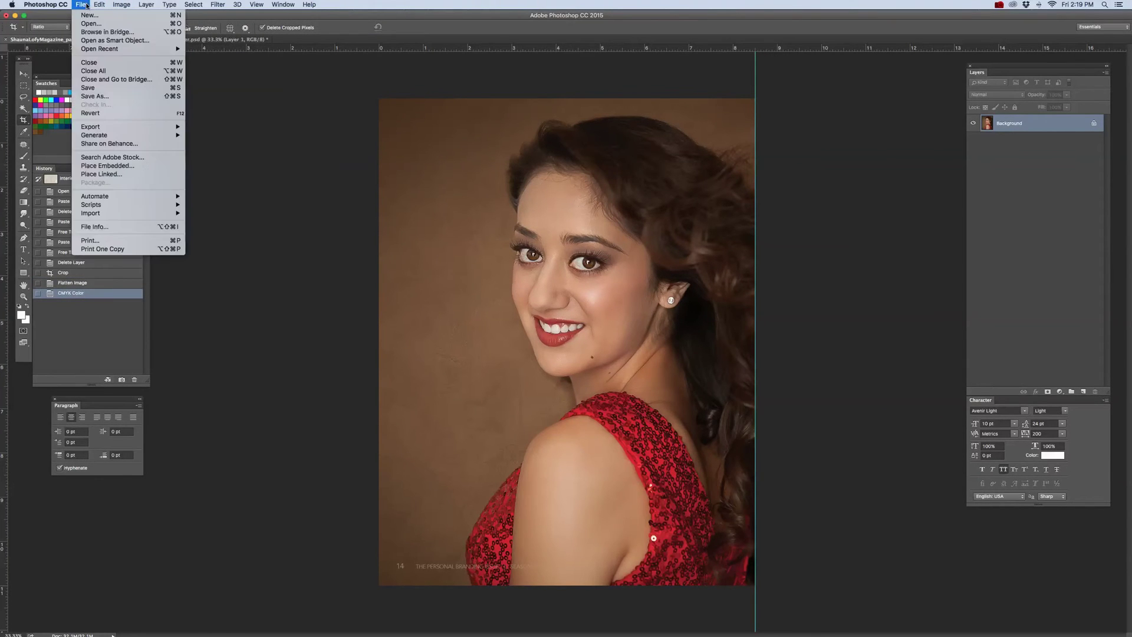
left_click(95, 97)
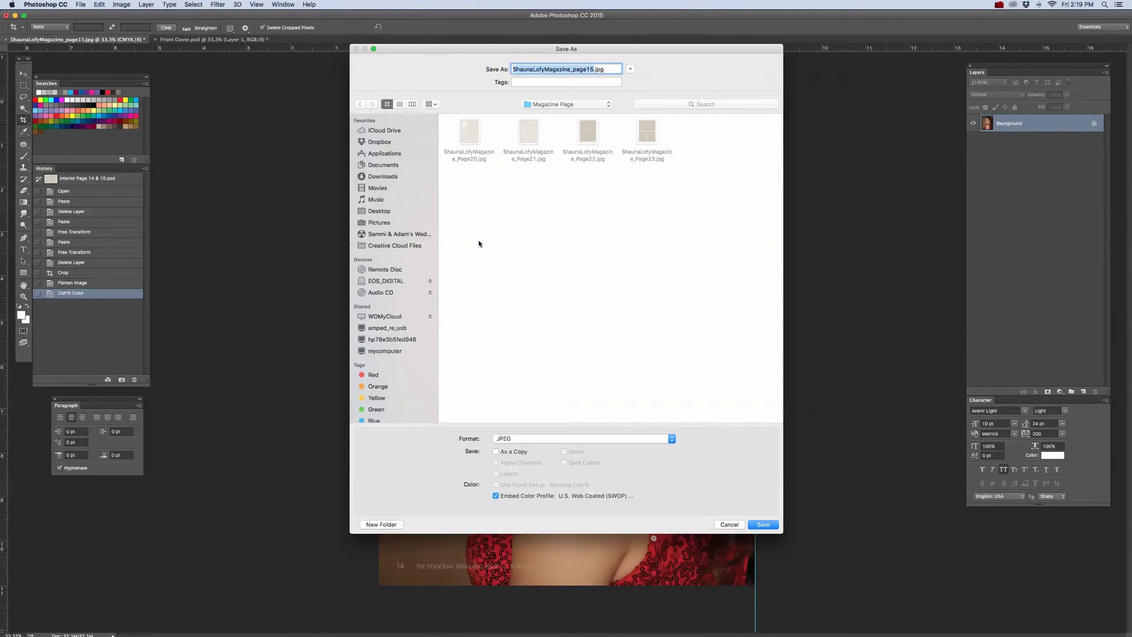
left_click(580, 69)
key("BackSpace")
type("64")
left_click(762, 525)
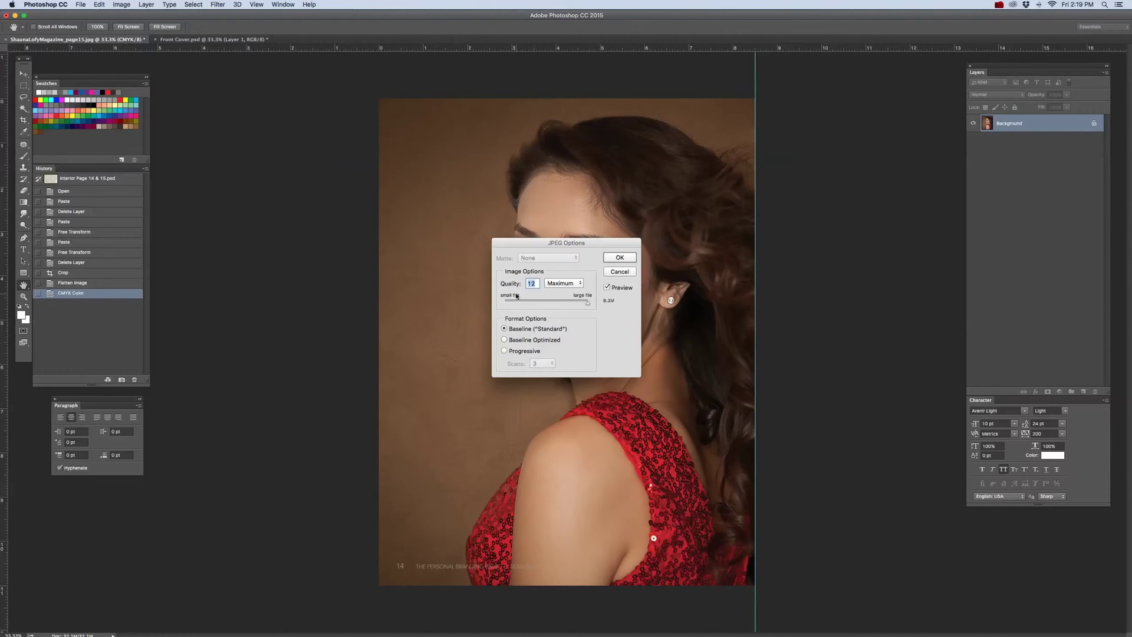
left_click(571, 285)
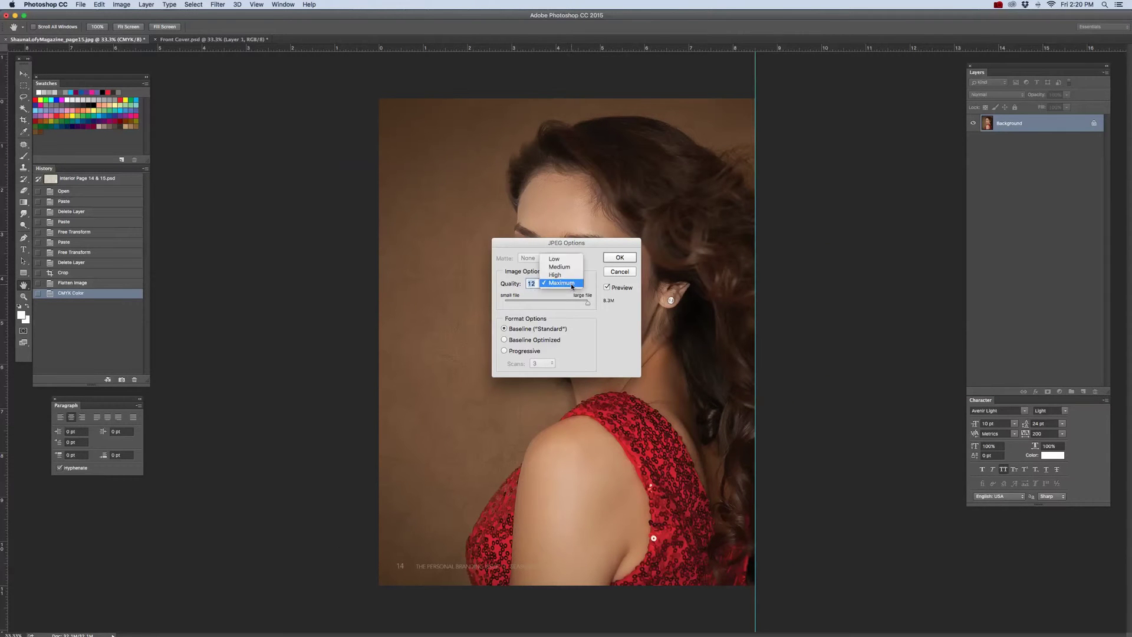
left_click(571, 284)
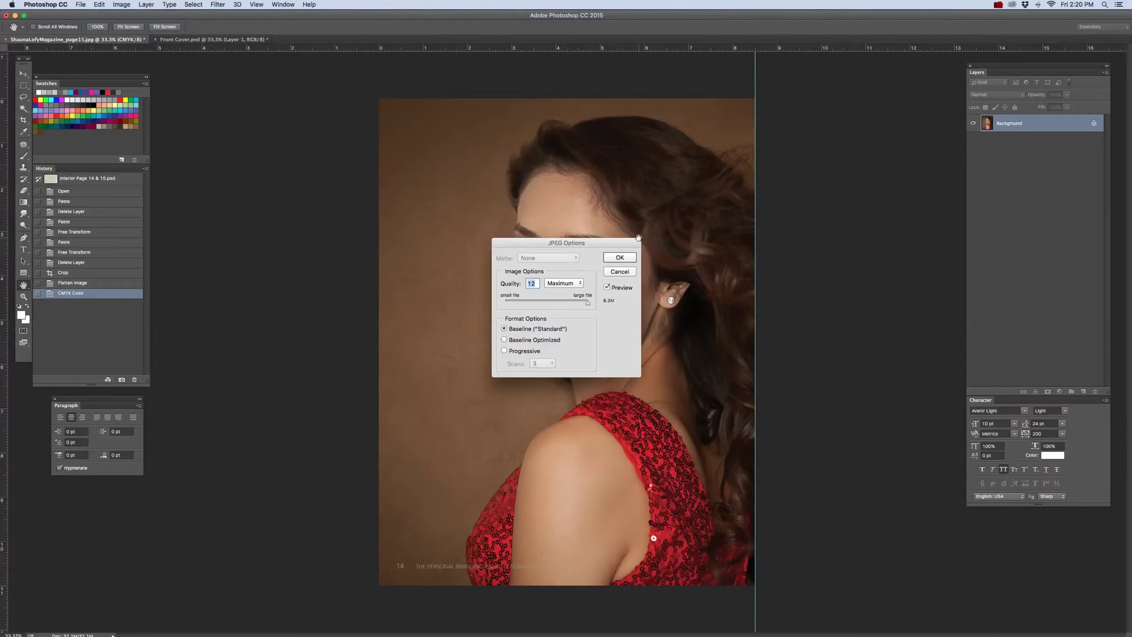
left_click(620, 257)
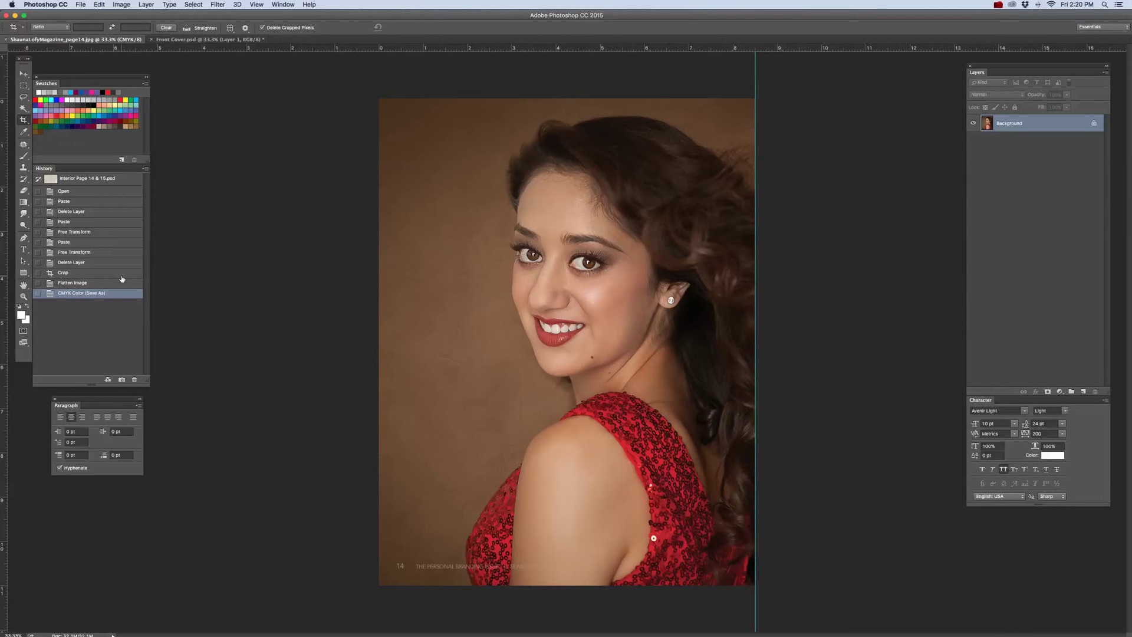
- Step back through History to restore the full, uncropped, layered spread
left_click(101, 284)
left_click(103, 274)
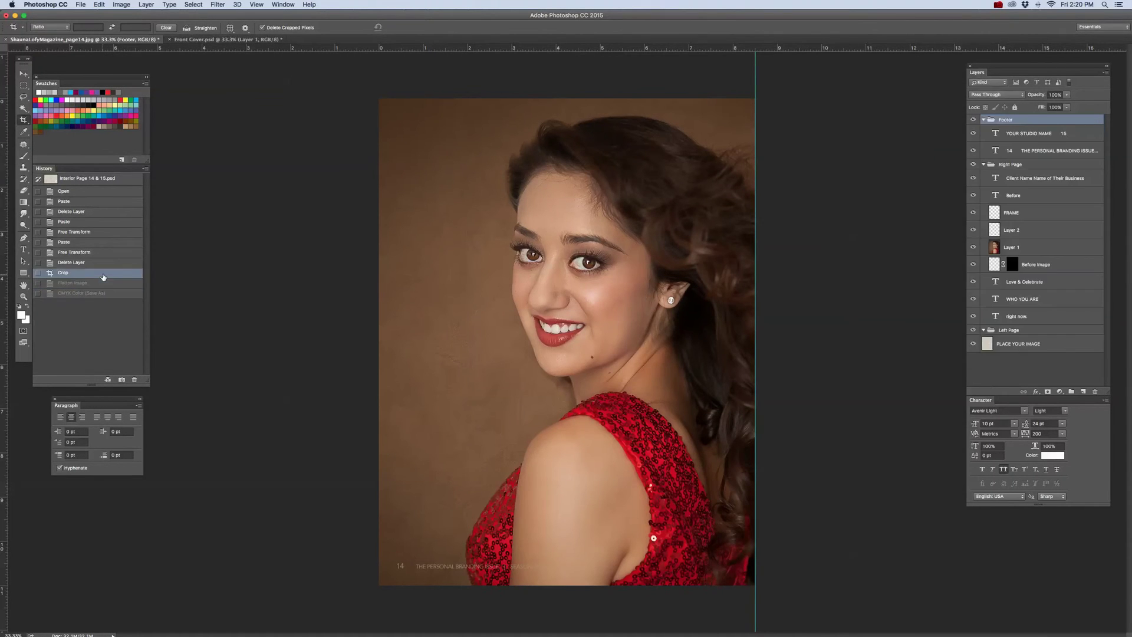
left_click(103, 264)
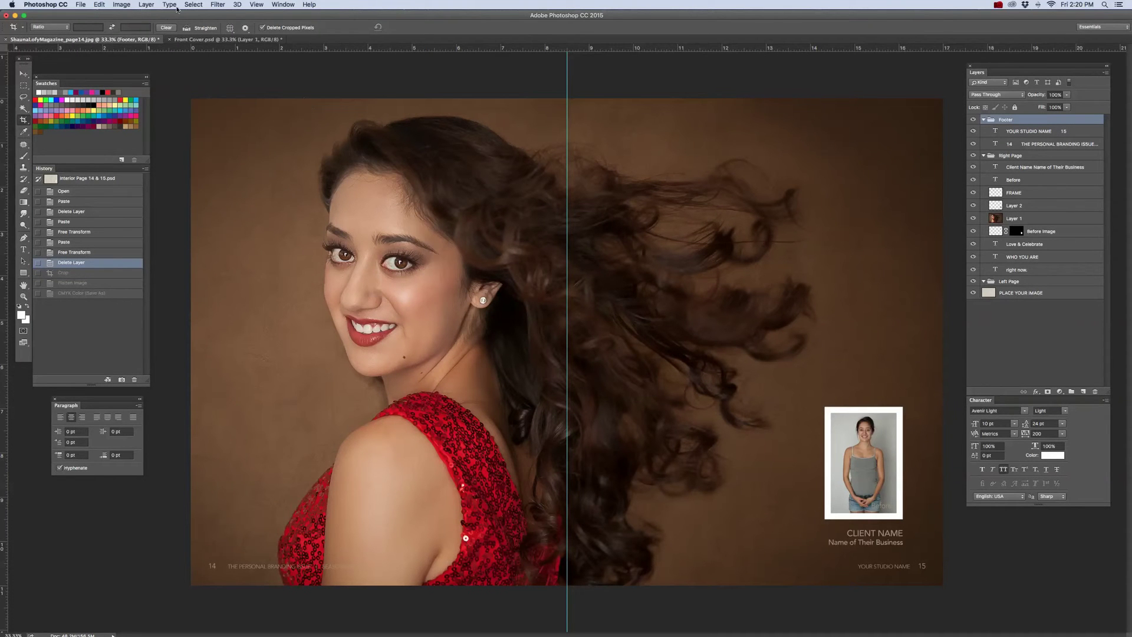
- Flatten the spread, convert it to CMYK Color, and begin a crop from the left toward the spine
left_click(146, 5)
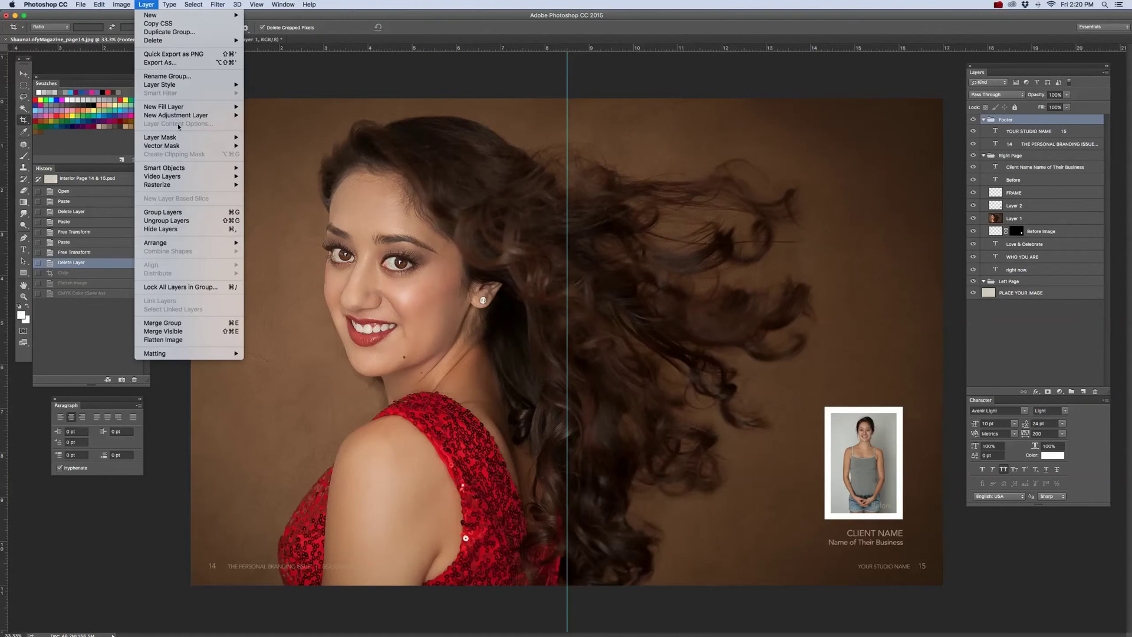
left_click(168, 340)
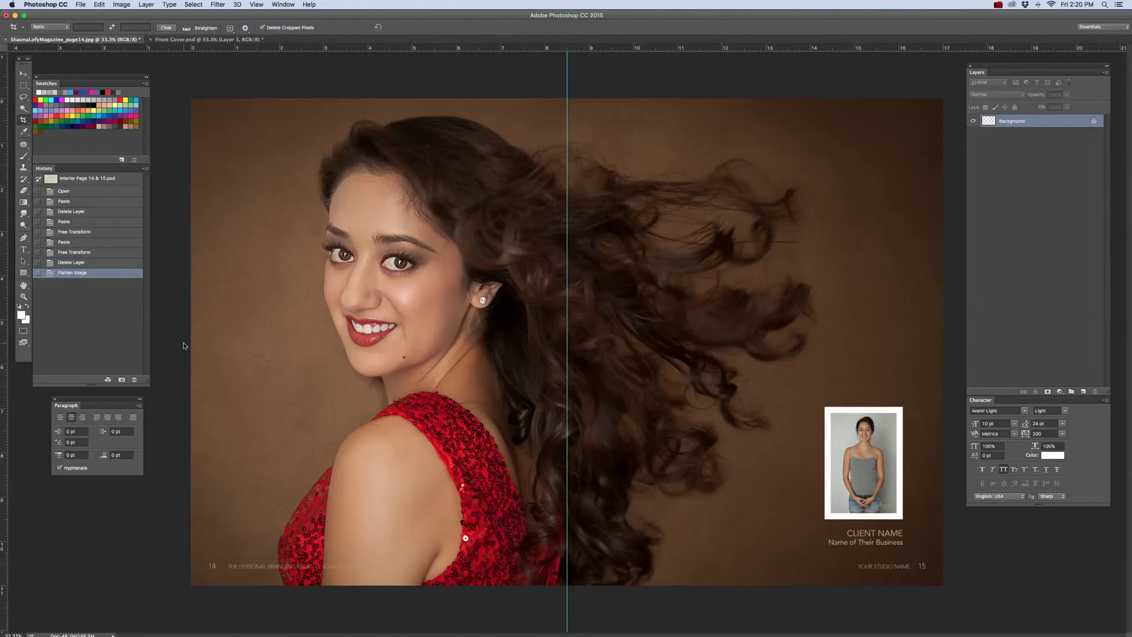
left_click(122, 5)
mouse_move(154, 15)
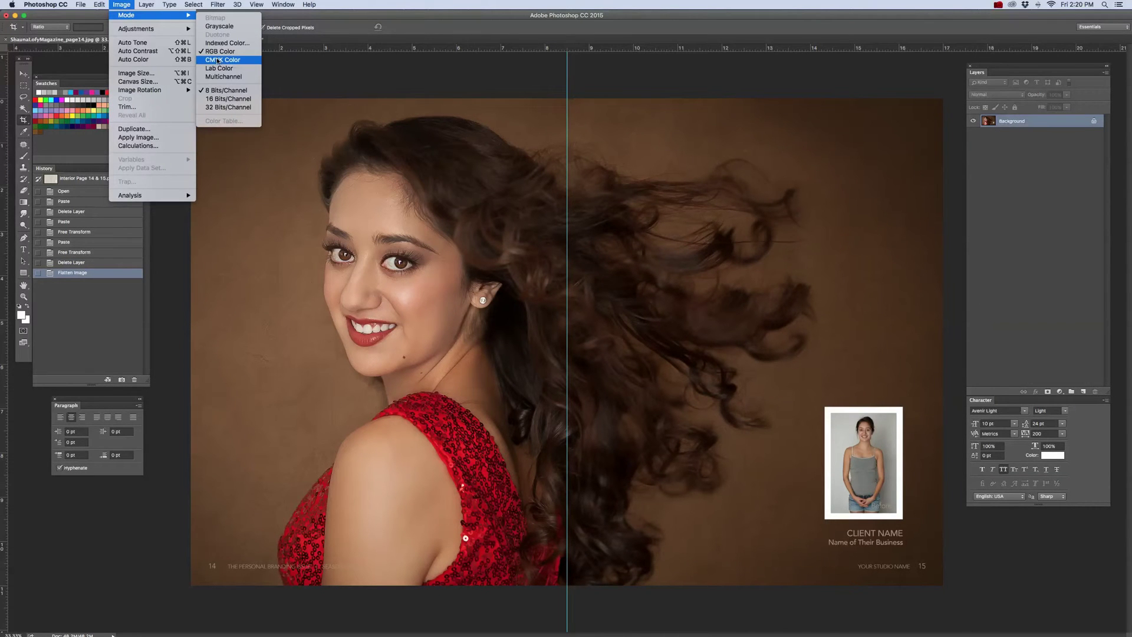
left_click(218, 61)
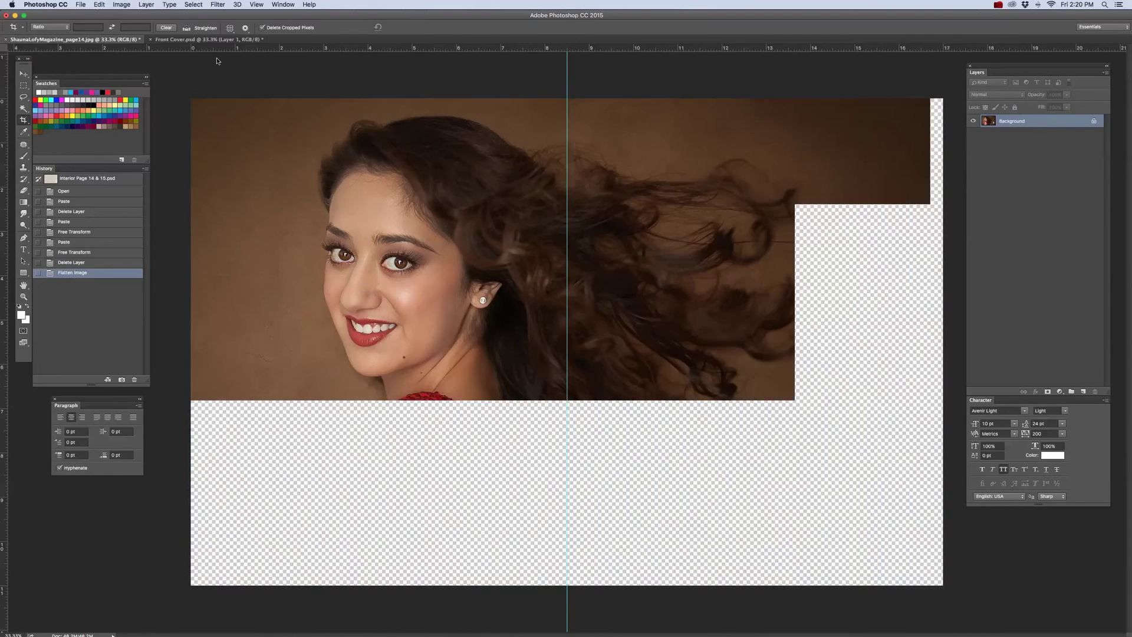
left_click(22, 121)
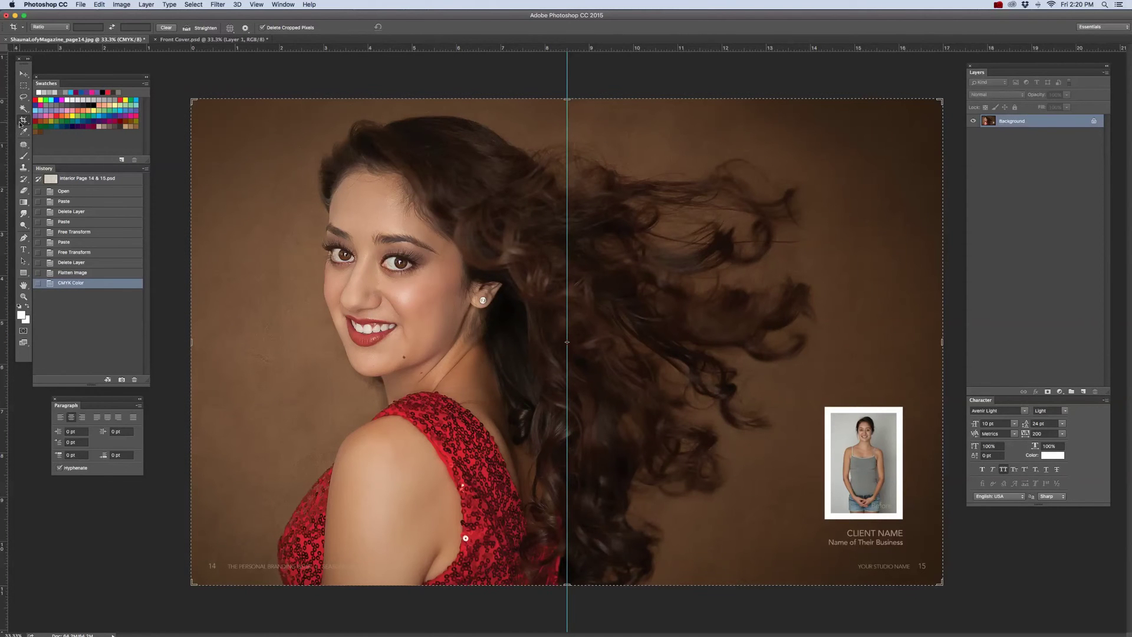
left_click_drag(194, 342, 379, 342)
- Align the crop's left edge with the spine at 8.5 in wide, commit it, and bring up Save As
key("super+space")
key("Escape")
scroll(370, 341, "up", 10)
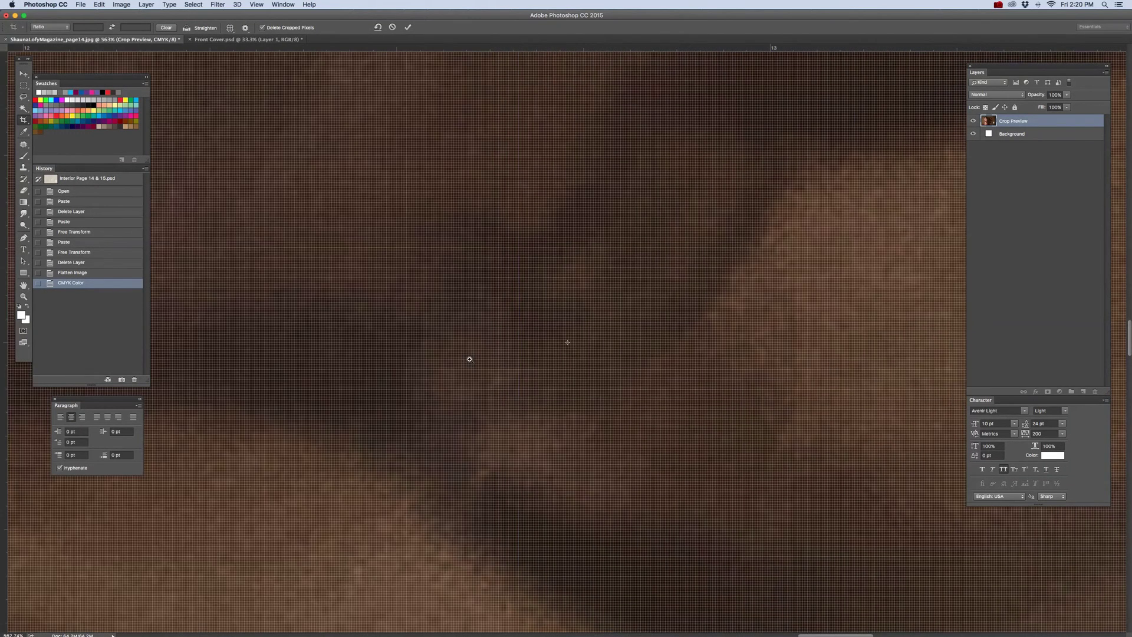
key("super+minus")
key("super+space")
scroll(489, 357, "down", 10)
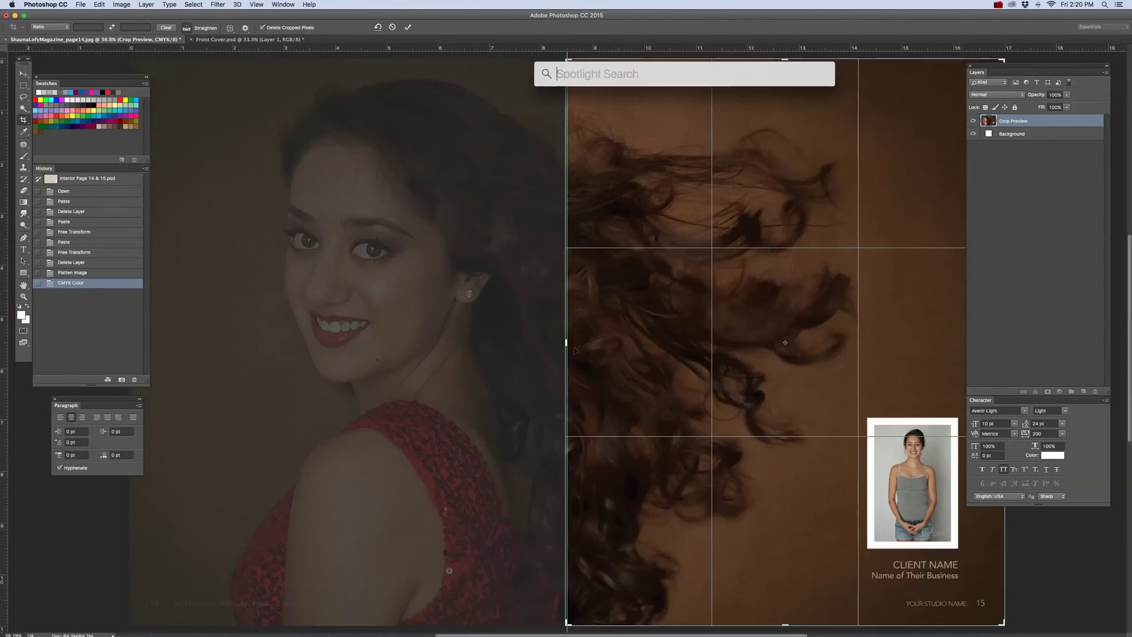
key("Escape")
scroll(681, 372, "up", 10)
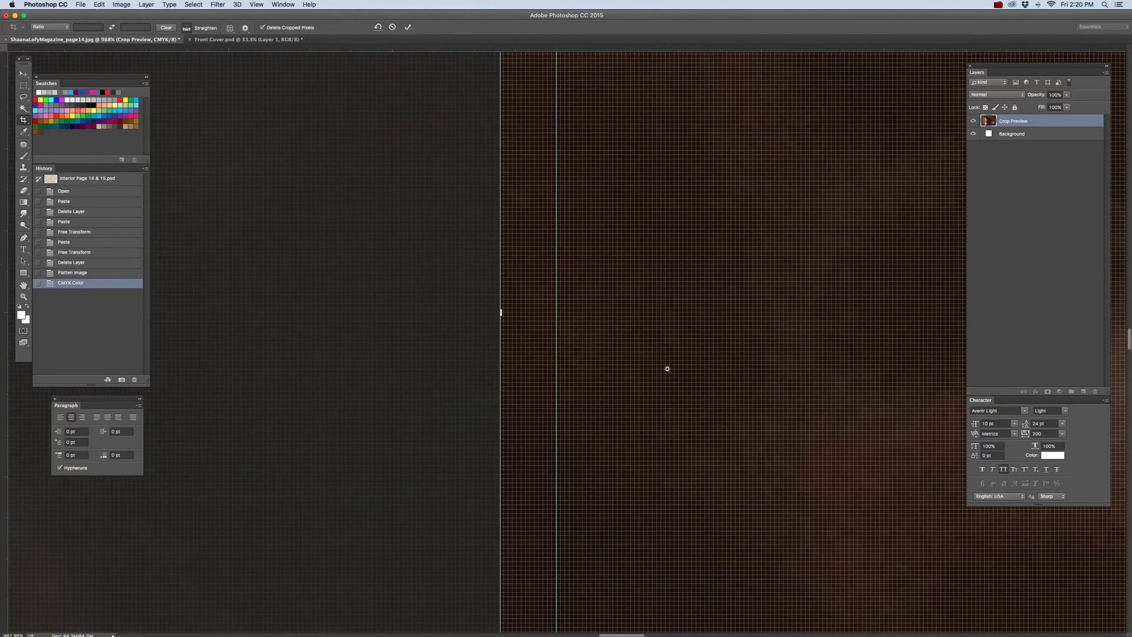
left_click_drag(501, 313, 529, 313)
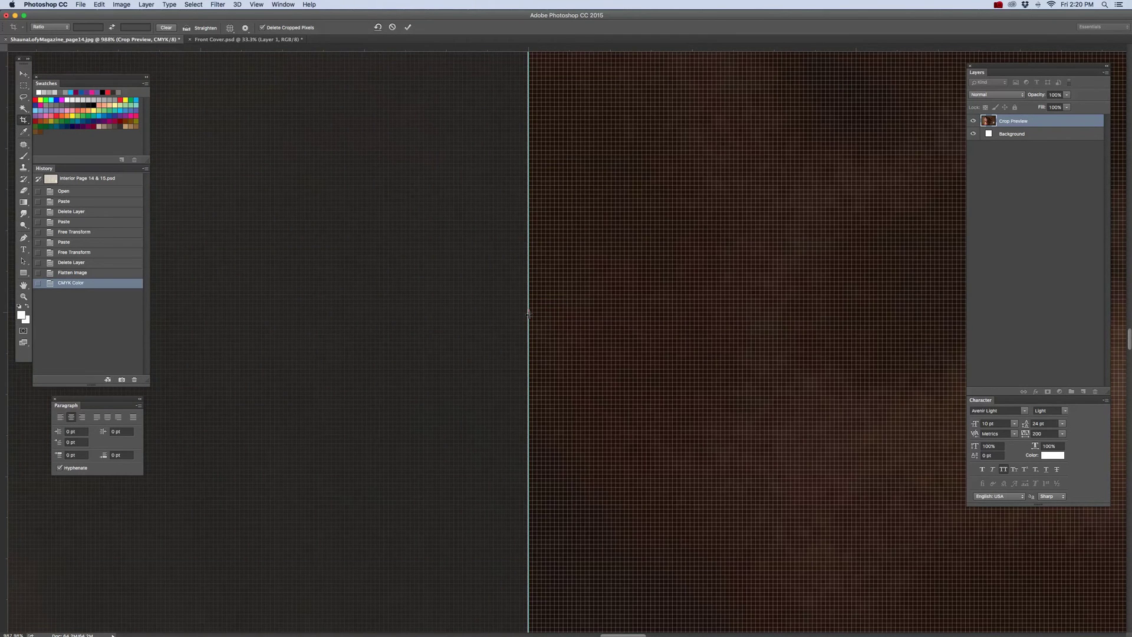
scroll(529, 314, "down", 10)
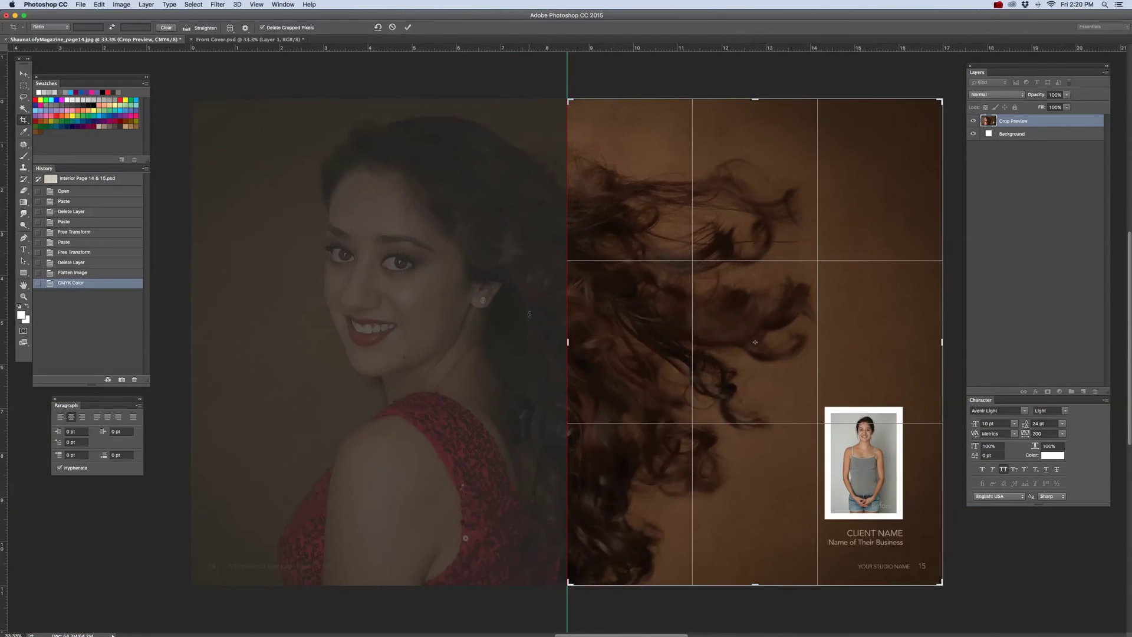
key("Return")
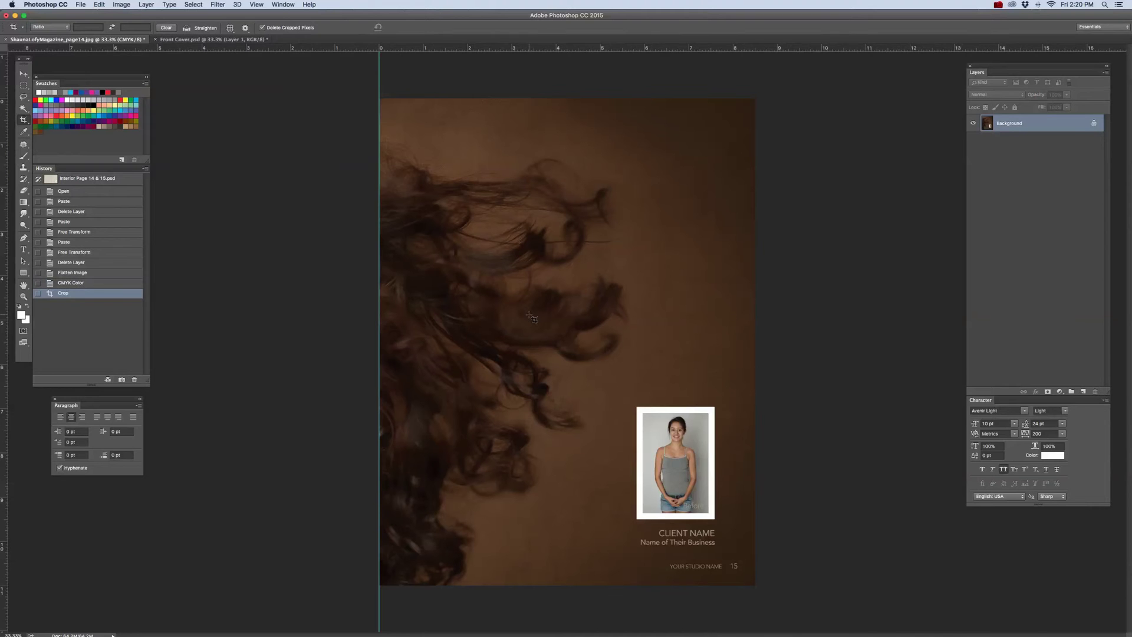
left_click(81, 5)
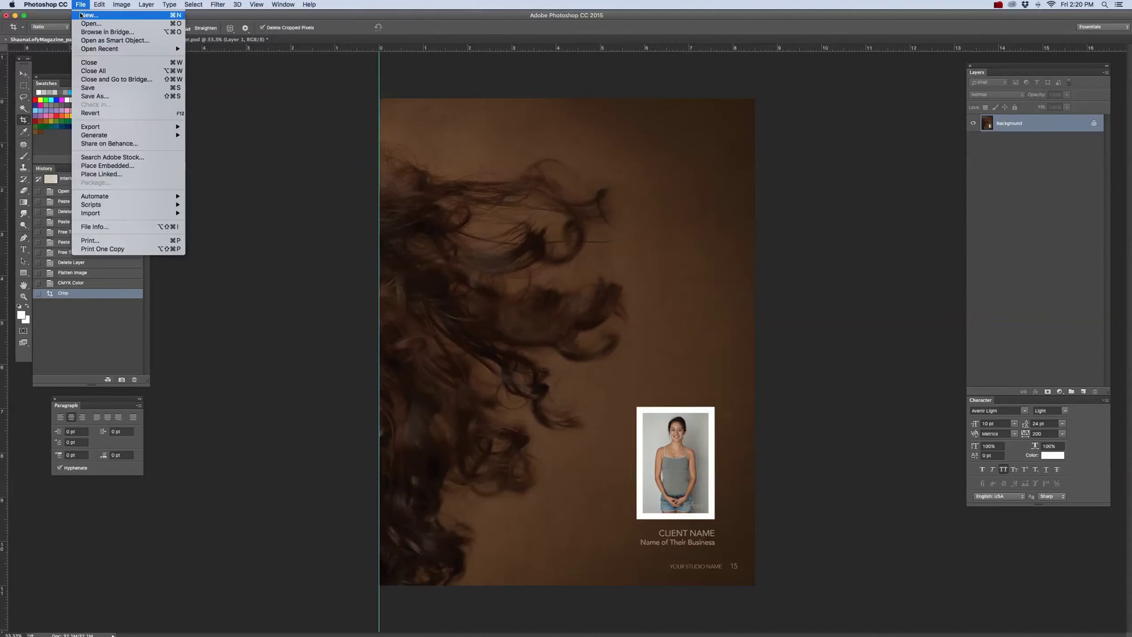
left_click(650, 165)
- Rename the file from page14 to page15 and save it as JPEG, accepting the quality options
key("super+shift+s")
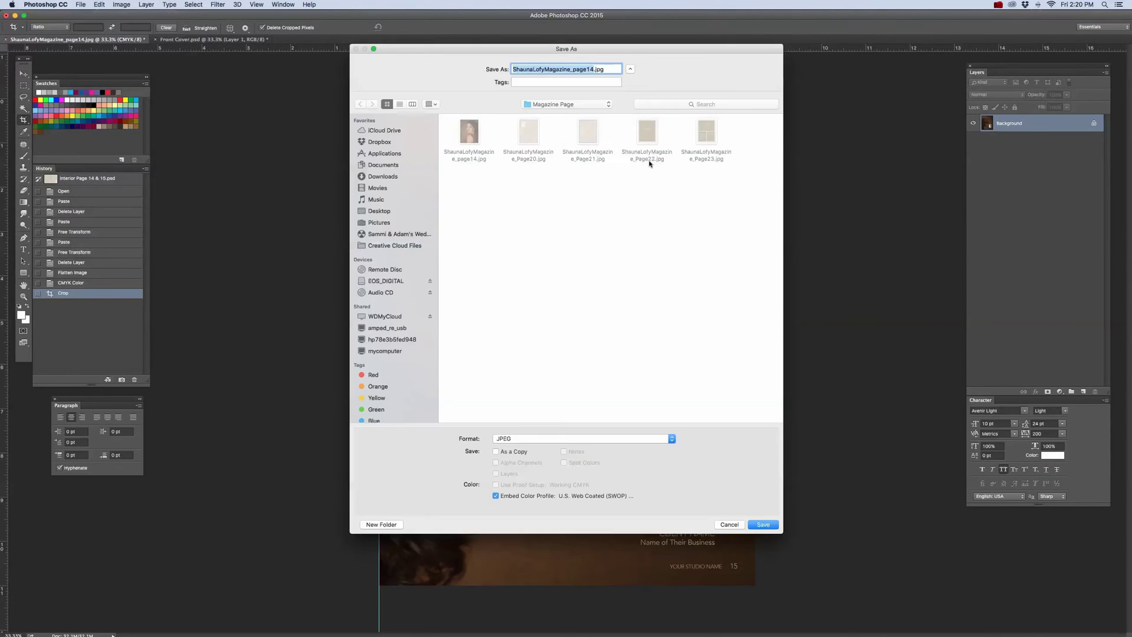
left_click(592, 69)
key("BackSpace")
type("5")
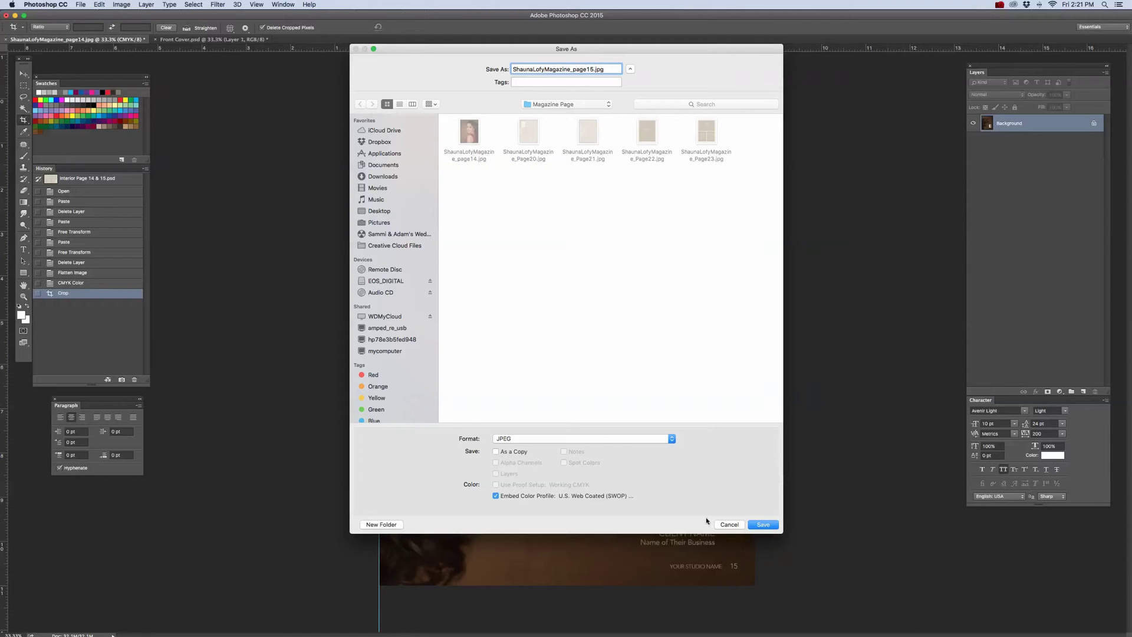
left_click(596, 440)
left_click(596, 441)
left_click(763, 524)
left_click(621, 257)
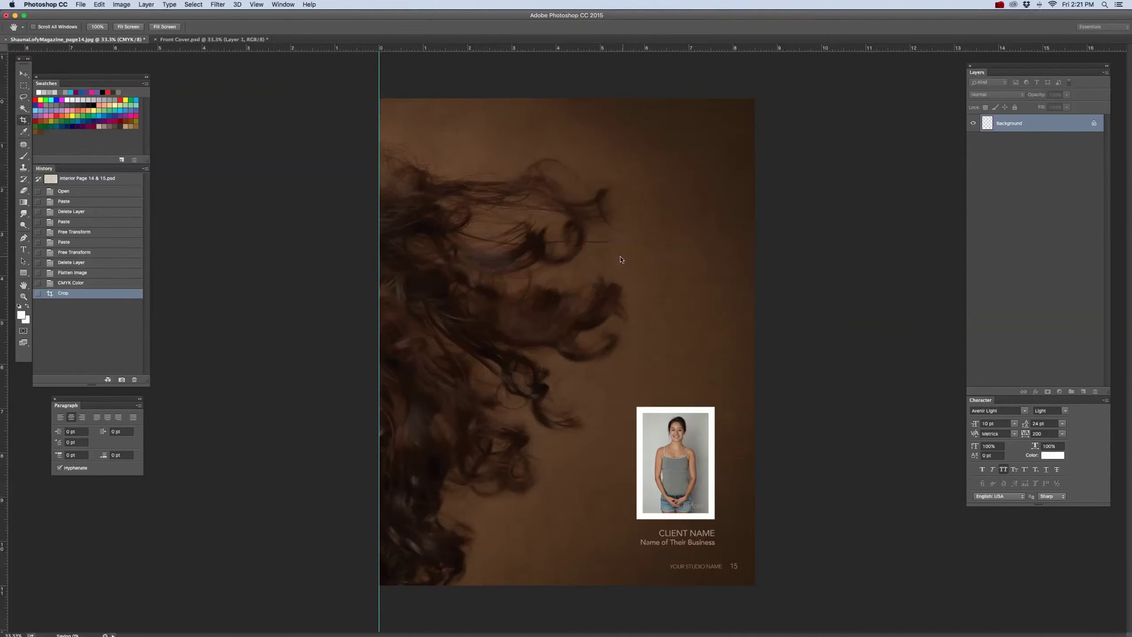
- On Front Cover.psd, move the DO NOT PRINT THIS LAYER overlay to the top and delete it
left_click(172, 41)
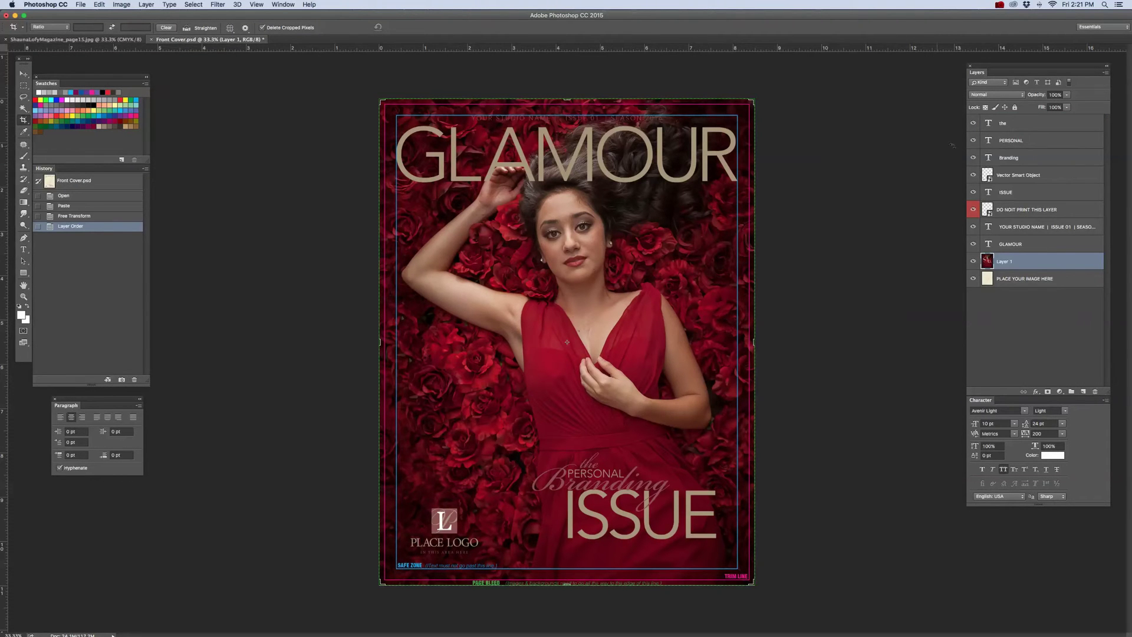
left_click_drag(1060, 211, 1064, 115)
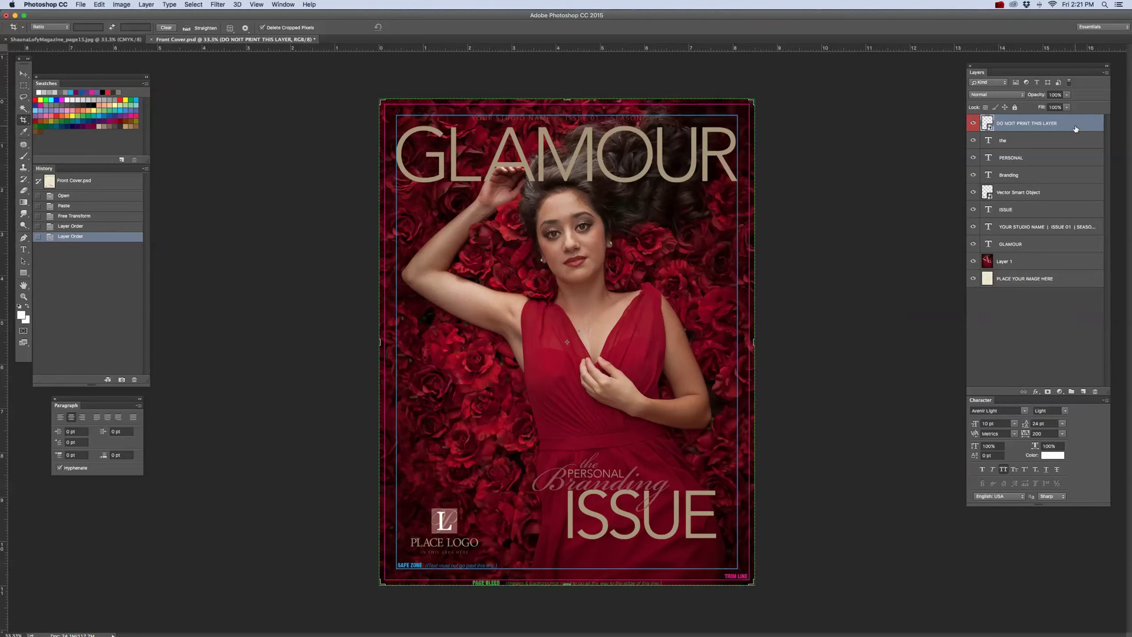
left_click(974, 124)
left_click(974, 124)
left_click(973, 123)
left_click(974, 124)
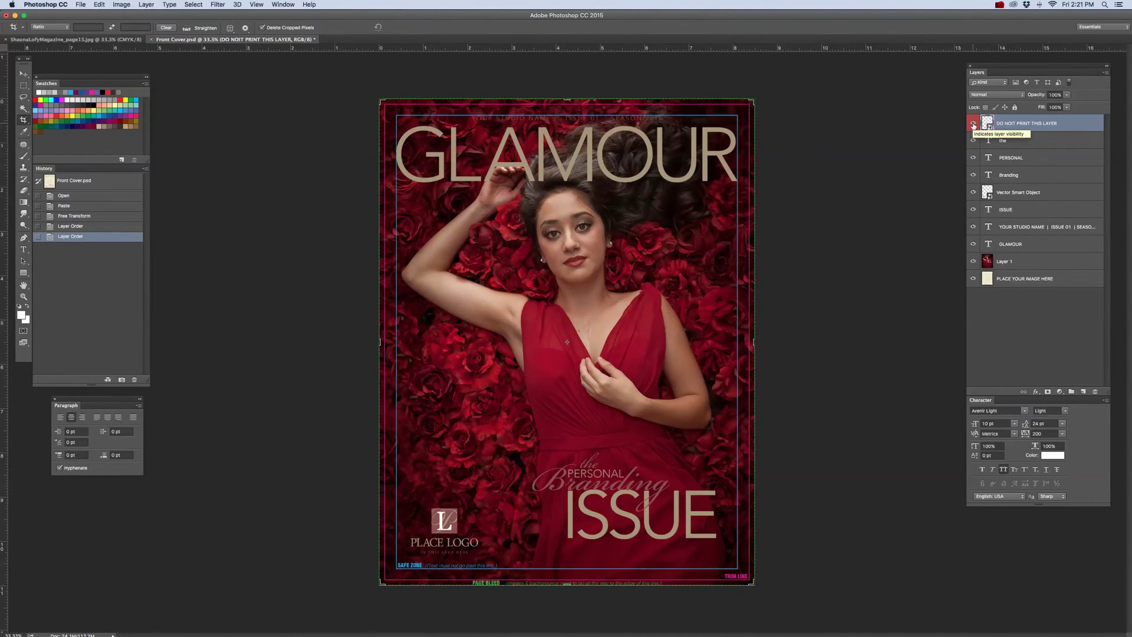
left_click_drag(1087, 127, 1096, 390)
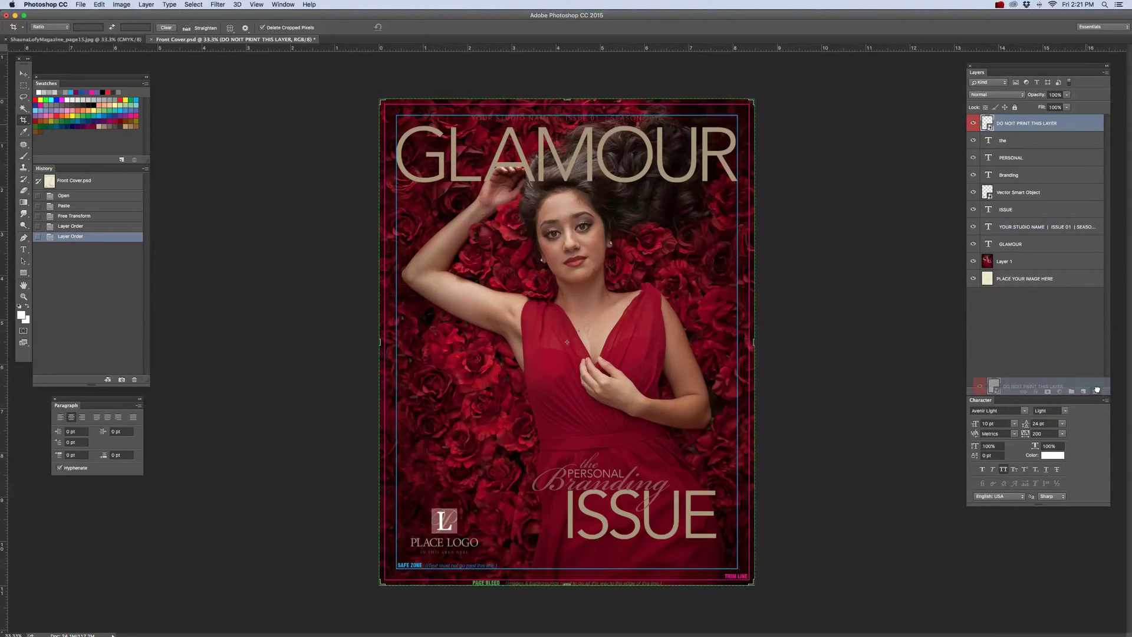
left_click_drag(1097, 390, 1097, 391)
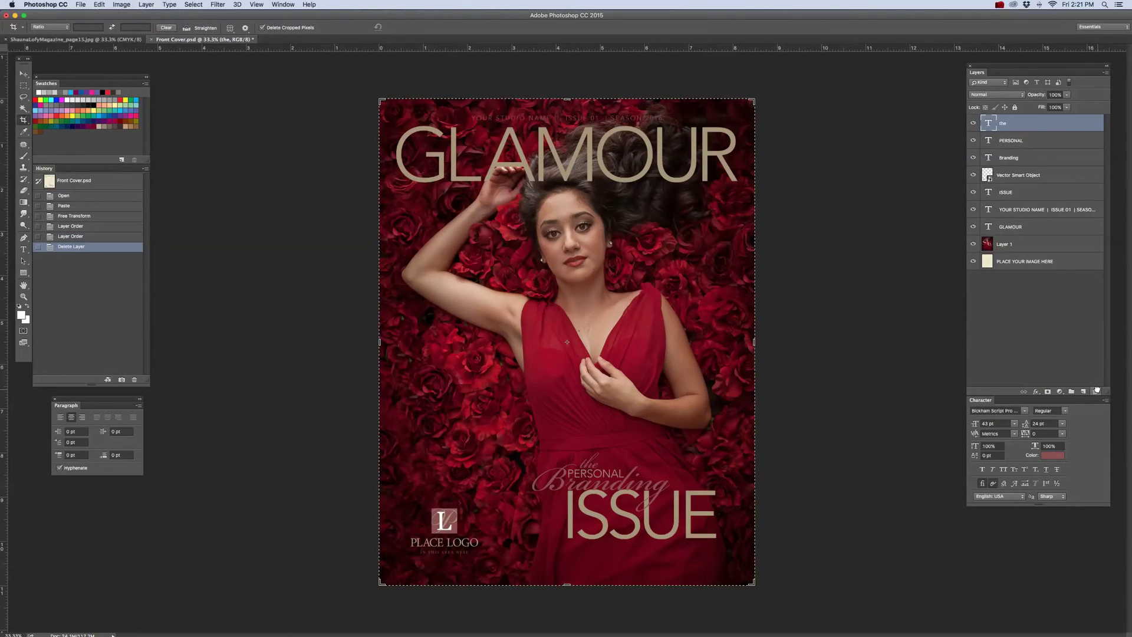
- Flatten the front cover, convert it to CMYK Color, and open Save As
left_click(145, 5)
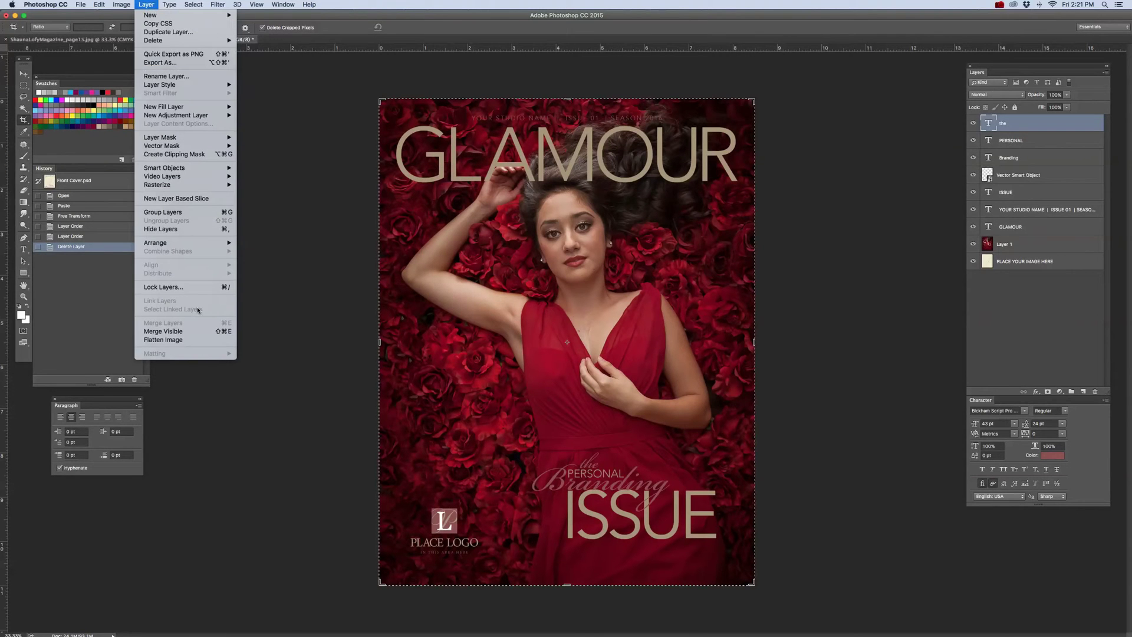
left_click(179, 340)
left_click(122, 4)
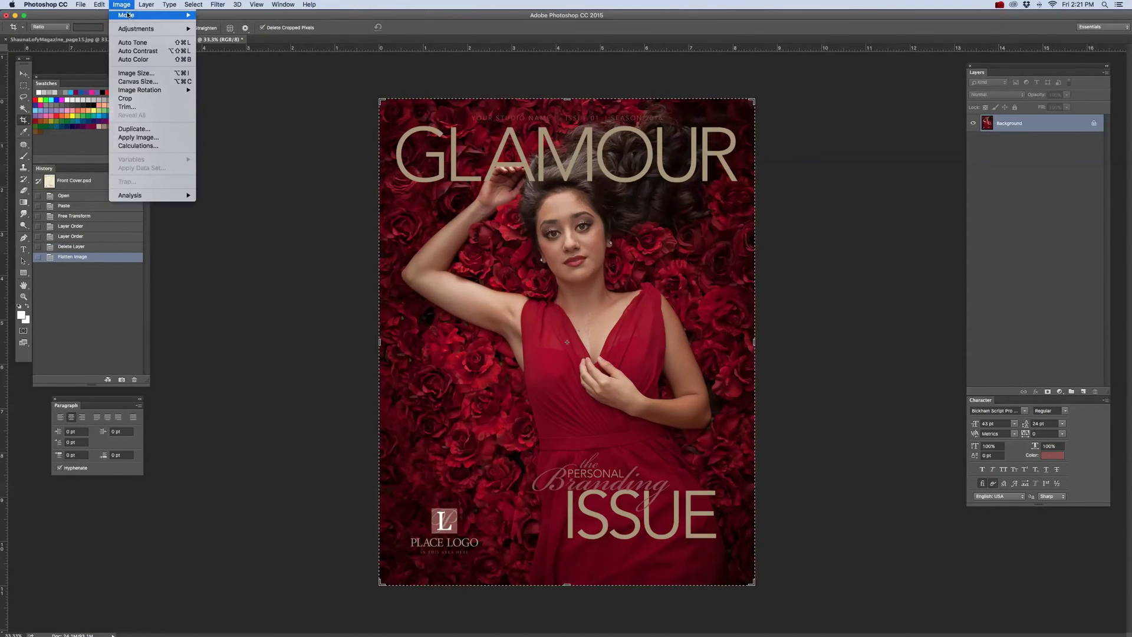
mouse_move(144, 15)
left_click(237, 63)
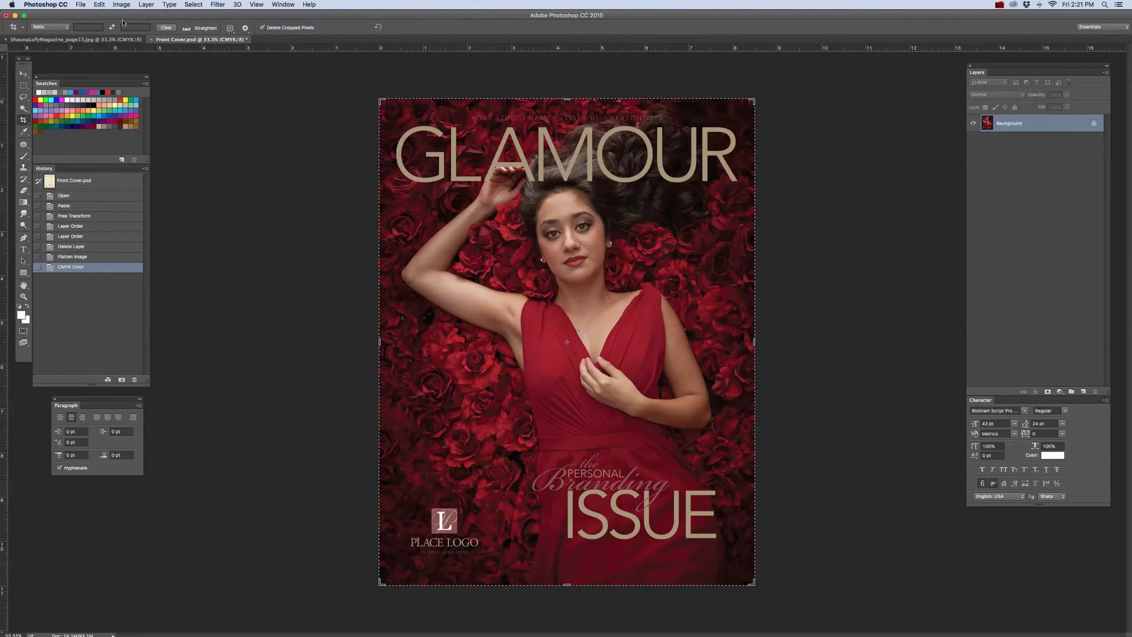
left_click(80, 4)
left_click(112, 96)
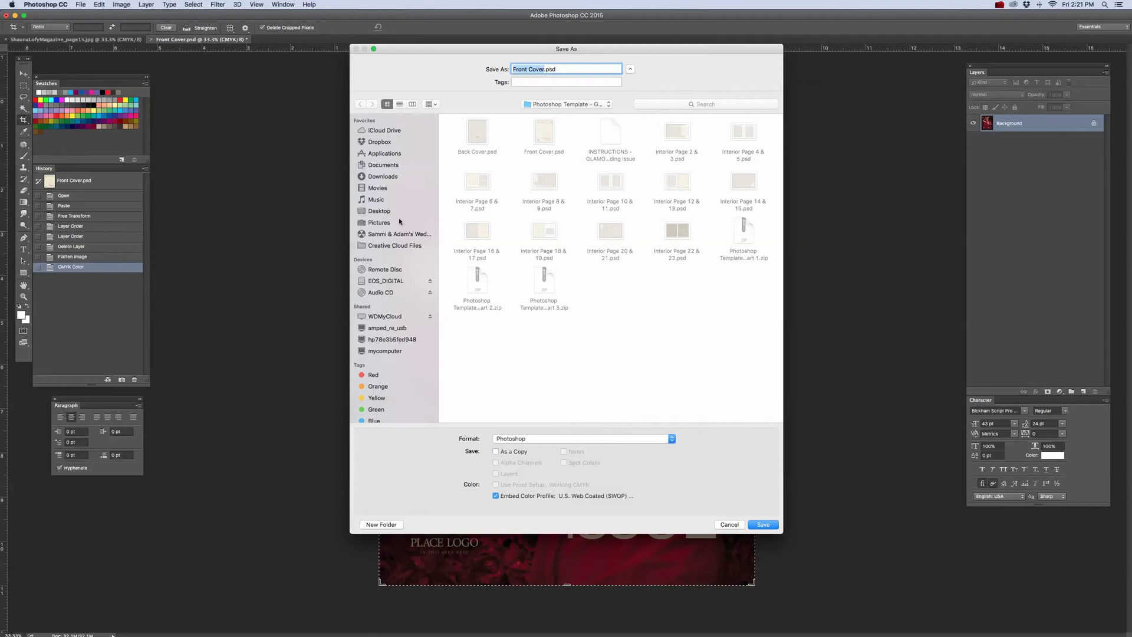
- In the Magazine Page folder, name the front cover with the magazine-name prefix and _01 suffix
left_click(396, 214)
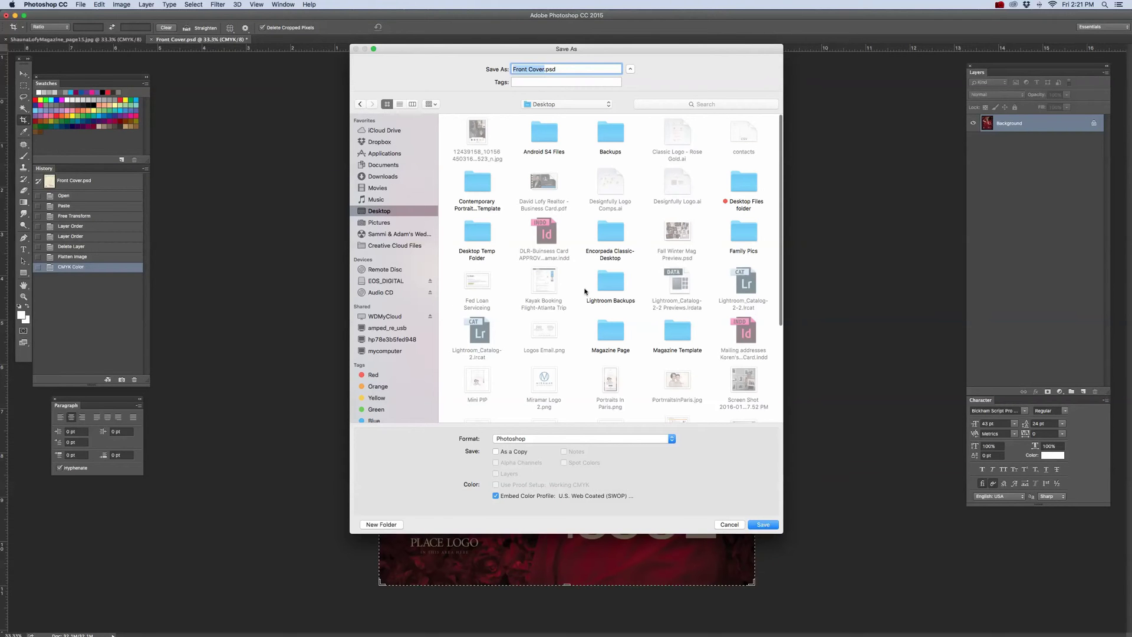
left_click(615, 336)
double_click(615, 335)
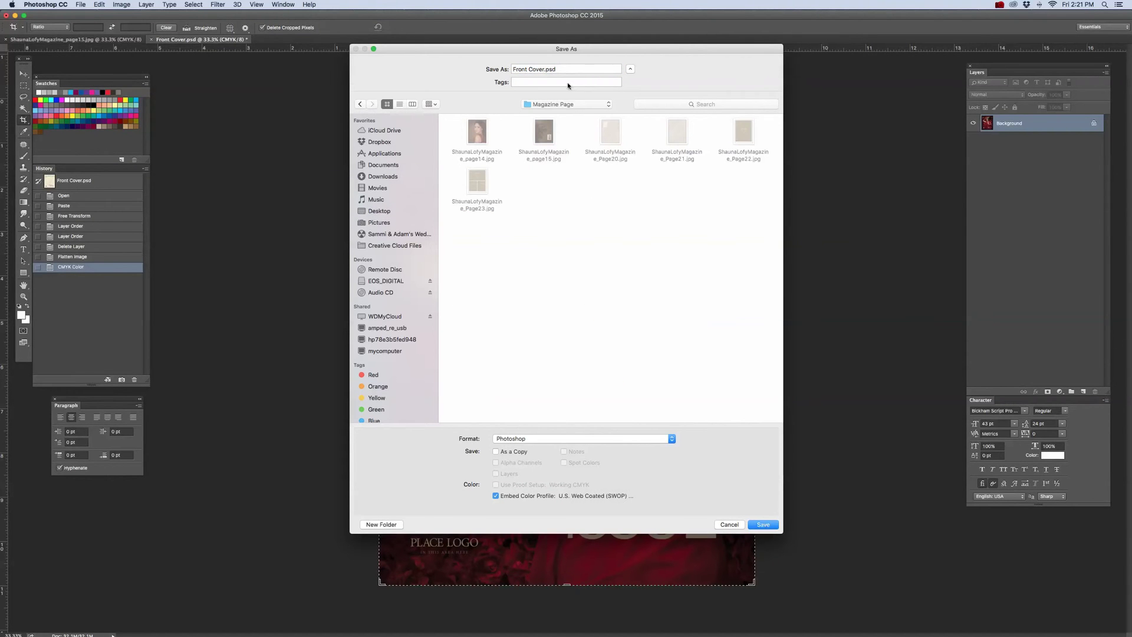
left_click(513, 69)
type("_ShauanLofy")
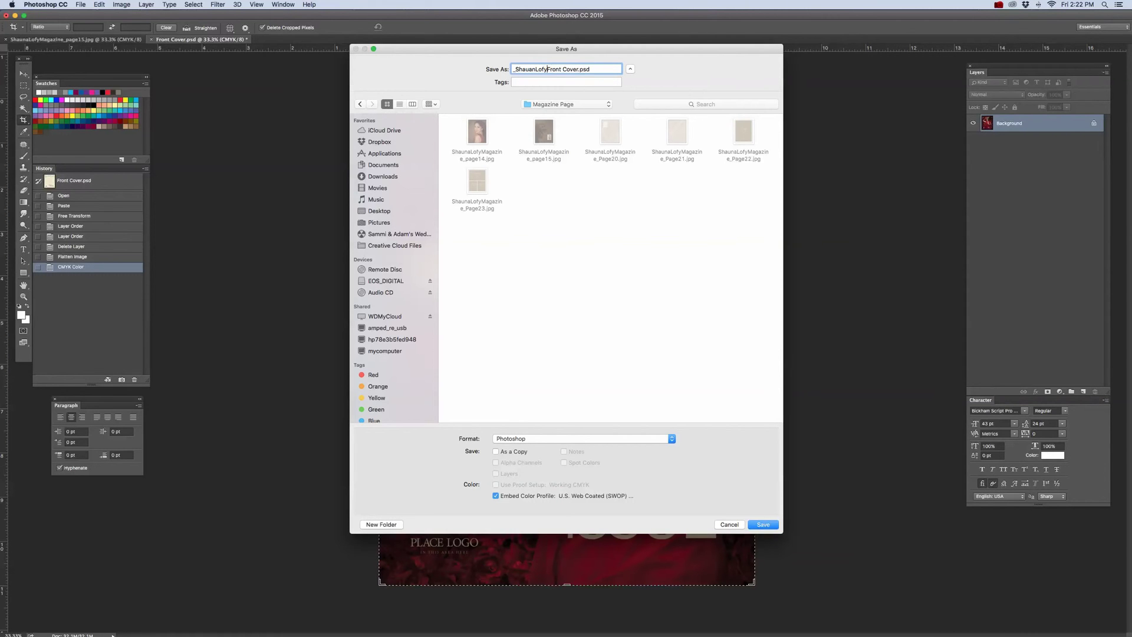
type("Magazine_")
key("alt+Right")
key("alt+Right")
type("_01")
- Save the front cover as a JPEG at maximum quality
left_click(593, 438)
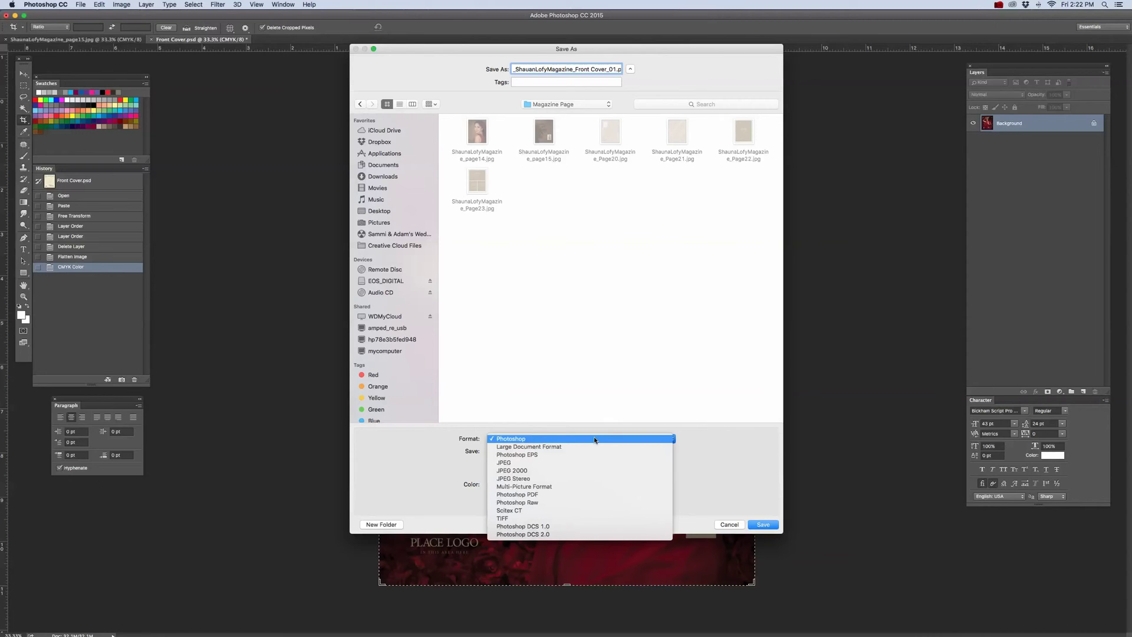
left_click(592, 466)
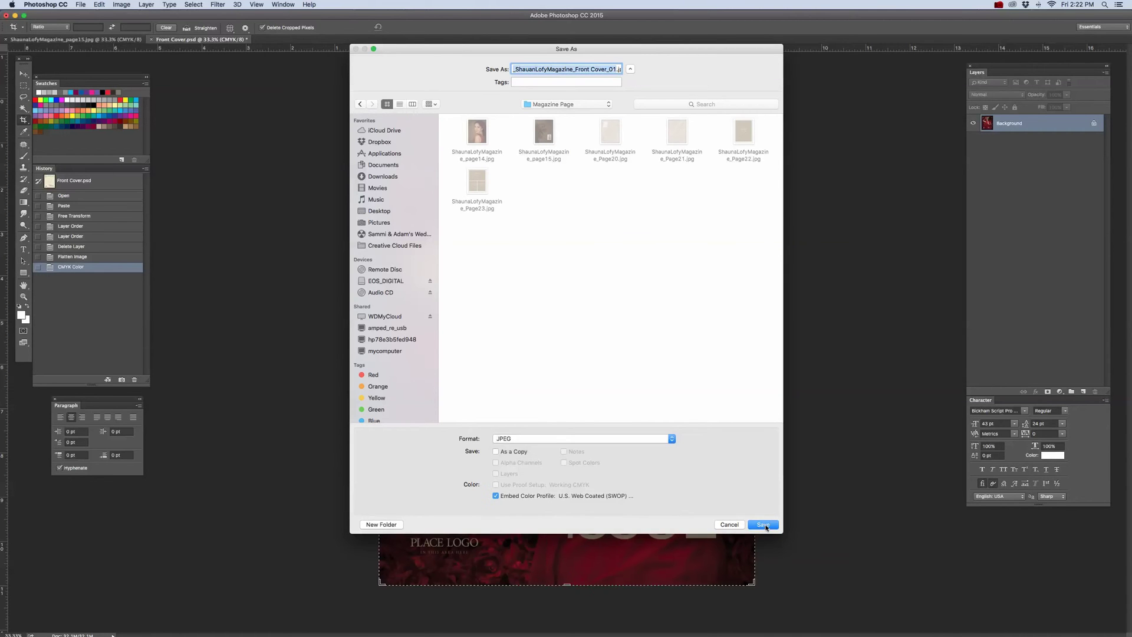
left_click(763, 524)
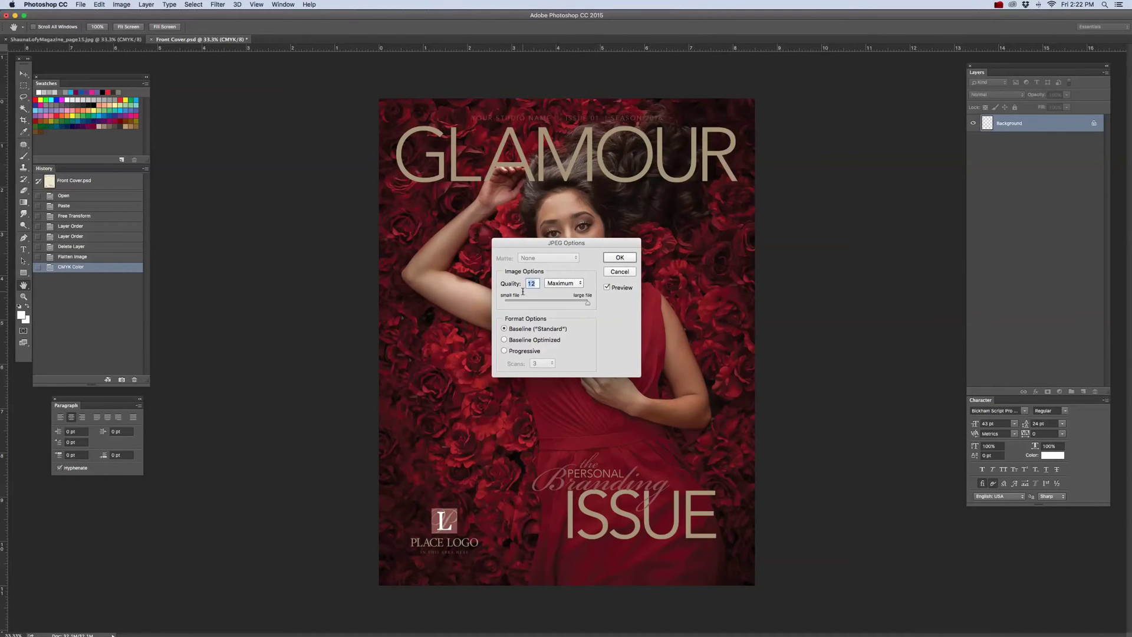
left_click(620, 257)
key("c")
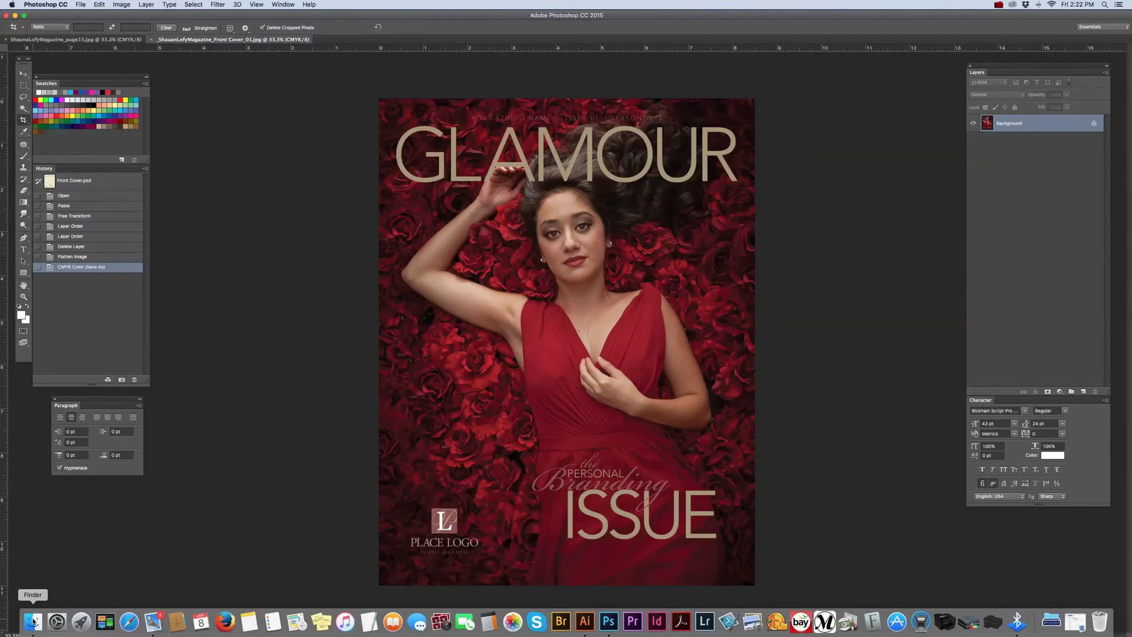
- Correct the misspelled magazine name in the front cover JPEG's file name
left_click(32, 622)
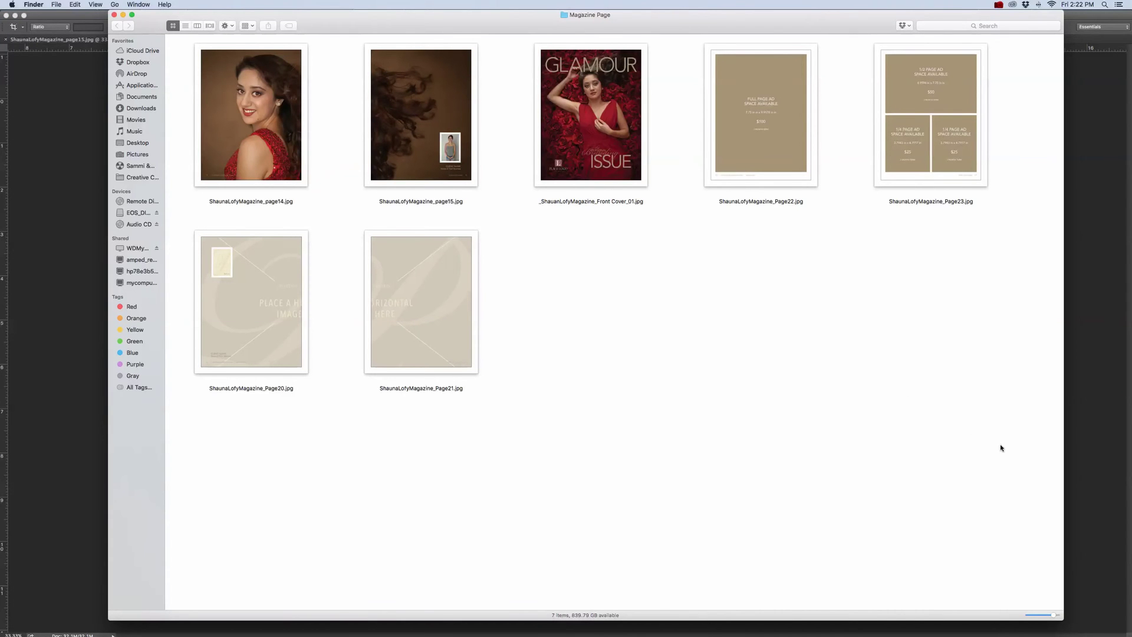
left_click(620, 205)
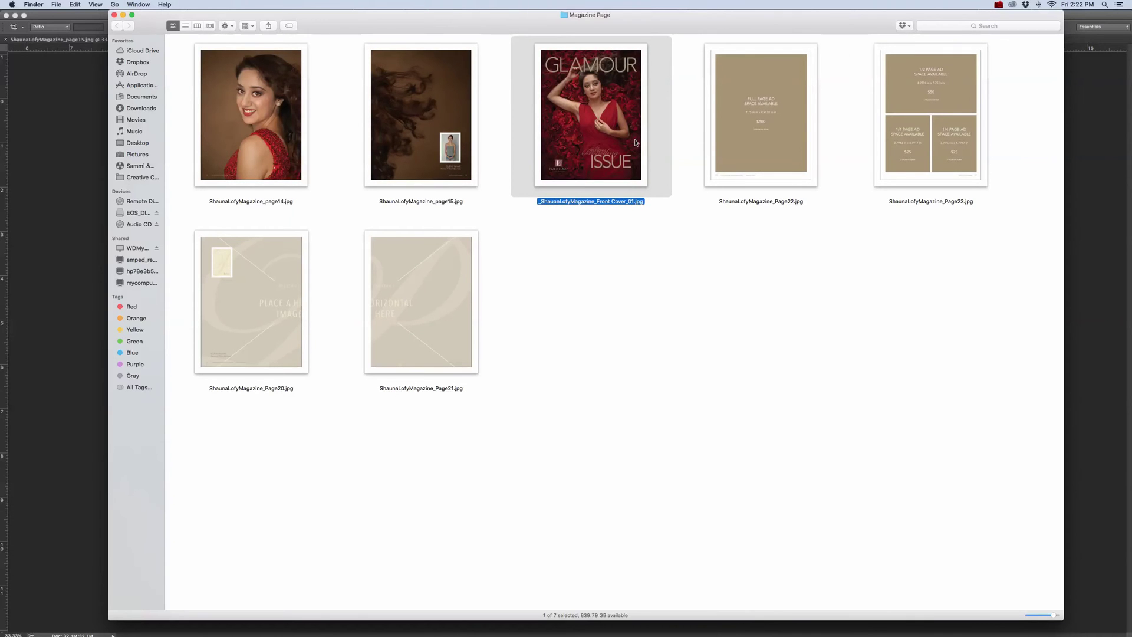
left_click(622, 203)
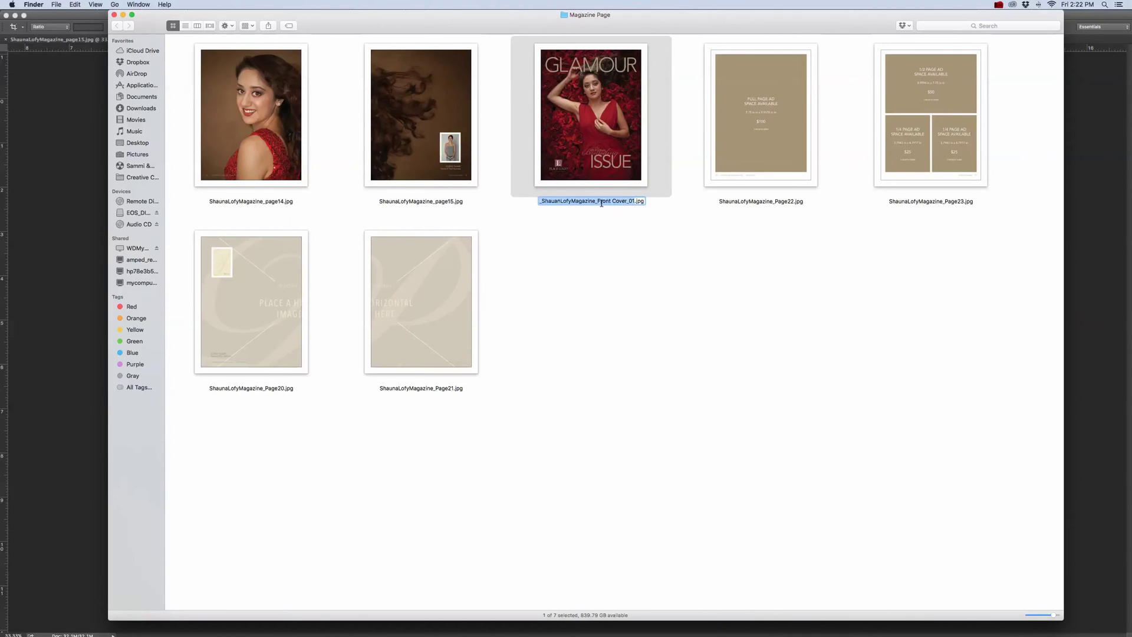
left_click(594, 201)
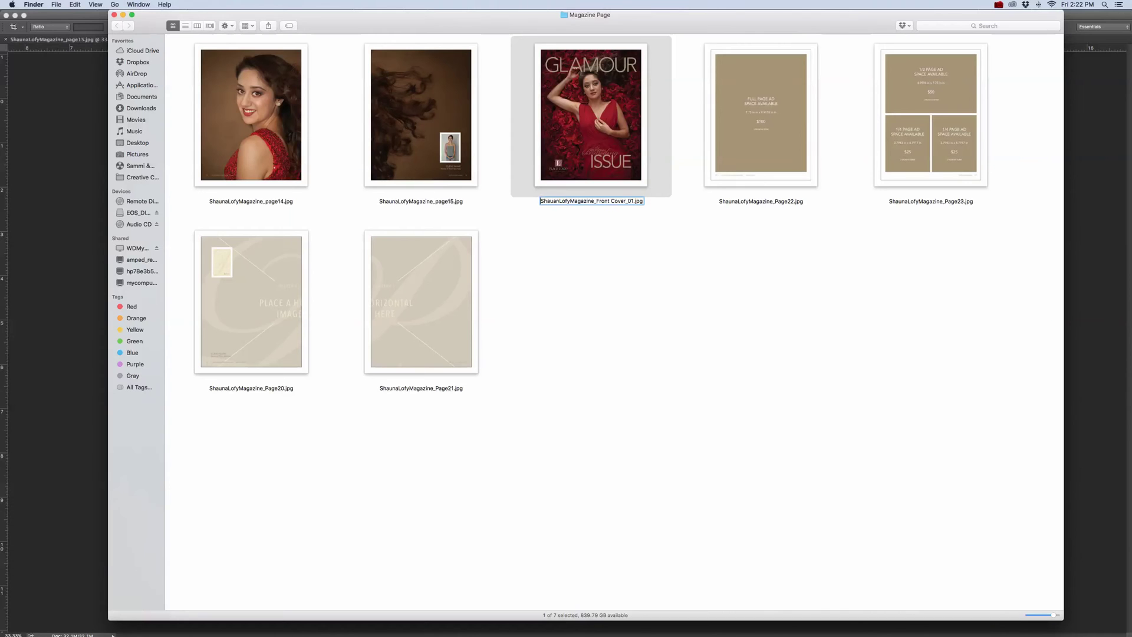
key("super+a")
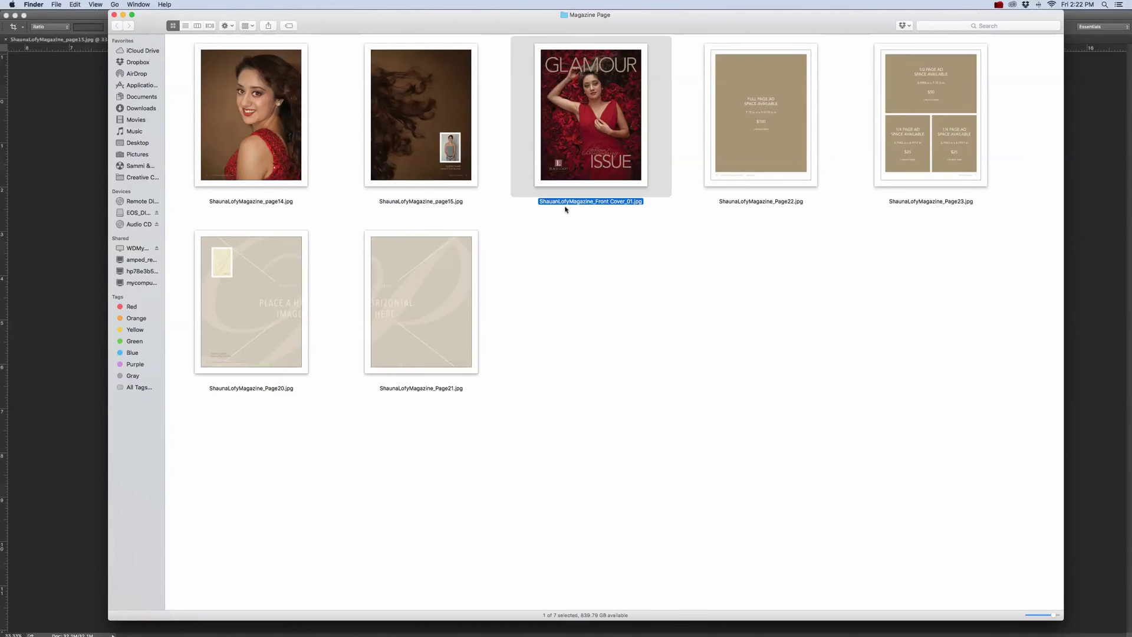
left_click(646, 242)
left_click(565, 202)
left_click(557, 201)
key("BackSpace")
key("BackSpace")
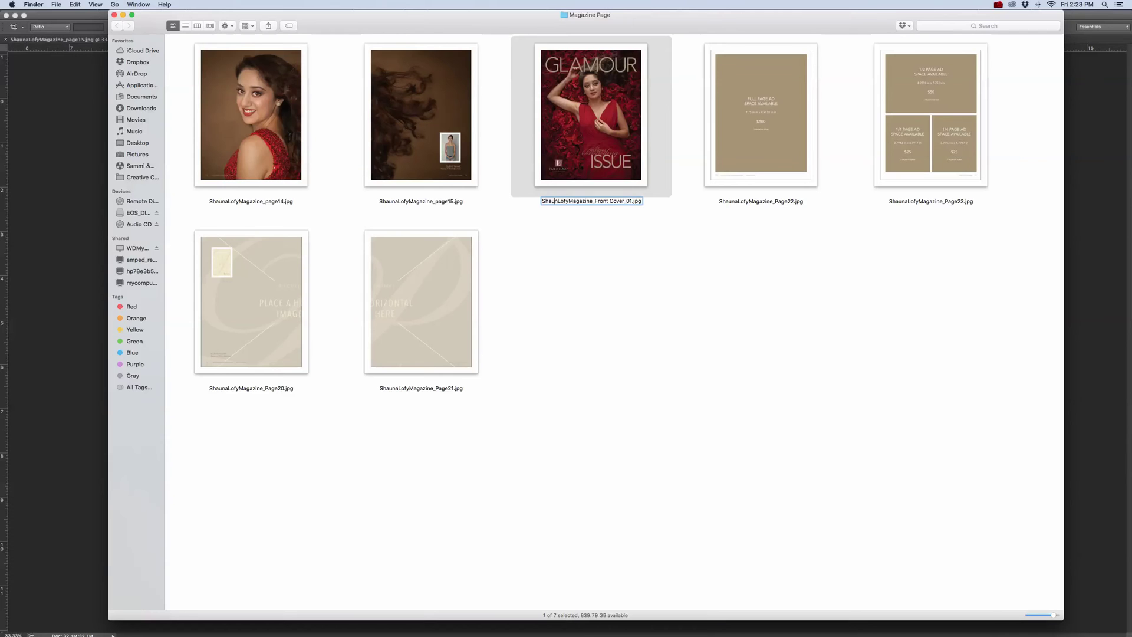
type("una")
key("Return")
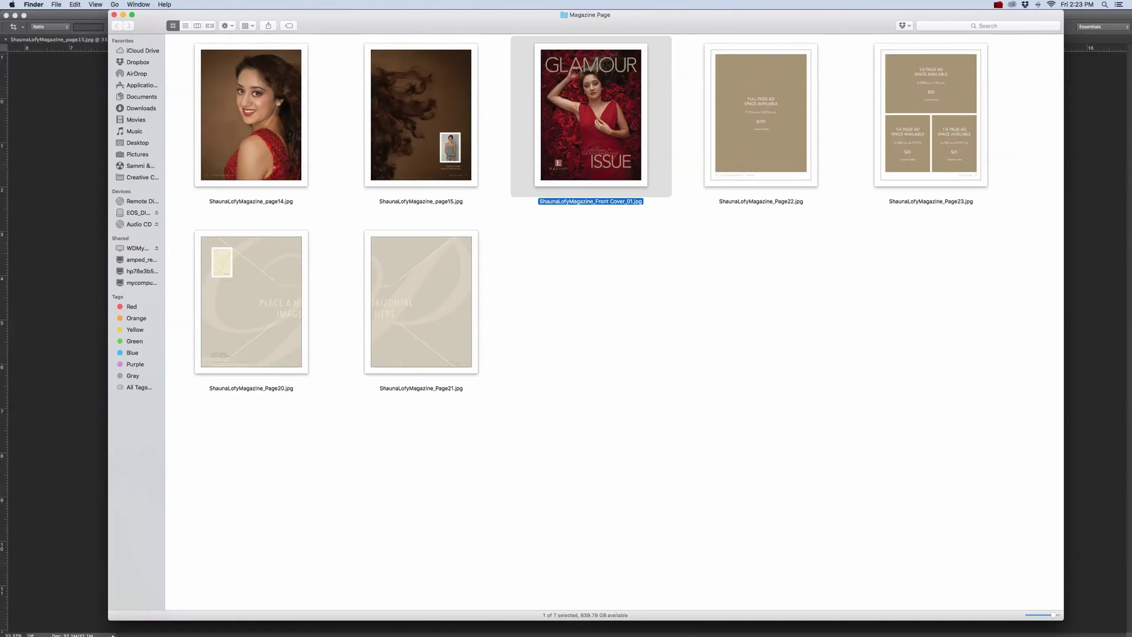
- Remove the _01 suffix from the front cover file name
left_click(612, 225)
left_click(617, 209)
left_click(617, 204)
left_click(626, 202)
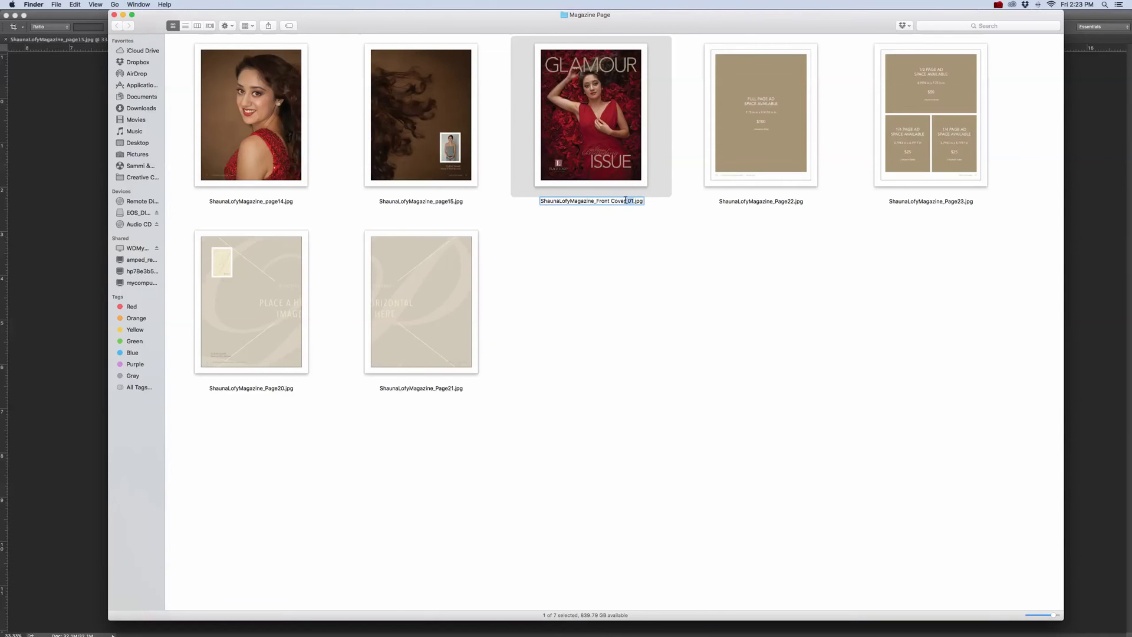
key("Delete")
key("Delete")
key("Delete")
key("Return")
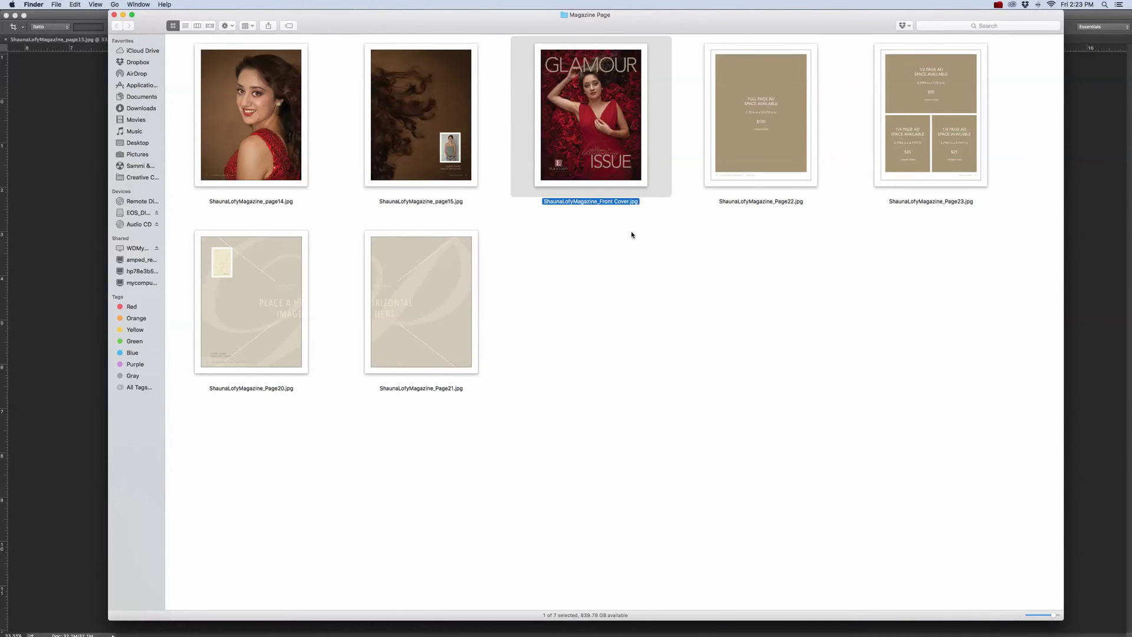
- Drag the front cover thumbnail into the top-left slot of the folder
left_click_drag(599, 104, 496, 211)
left_click_drag(250, 115, 603, 143)
left_click_drag(421, 88, 664, 133)
left_click_drag(446, 209, 348, 120)
left_click_drag(584, 147, 619, 124)
left_click_drag(666, 215, 634, 307)
- Place page14 and page15 right after the front cover, then select all seven files
left_click(639, 120)
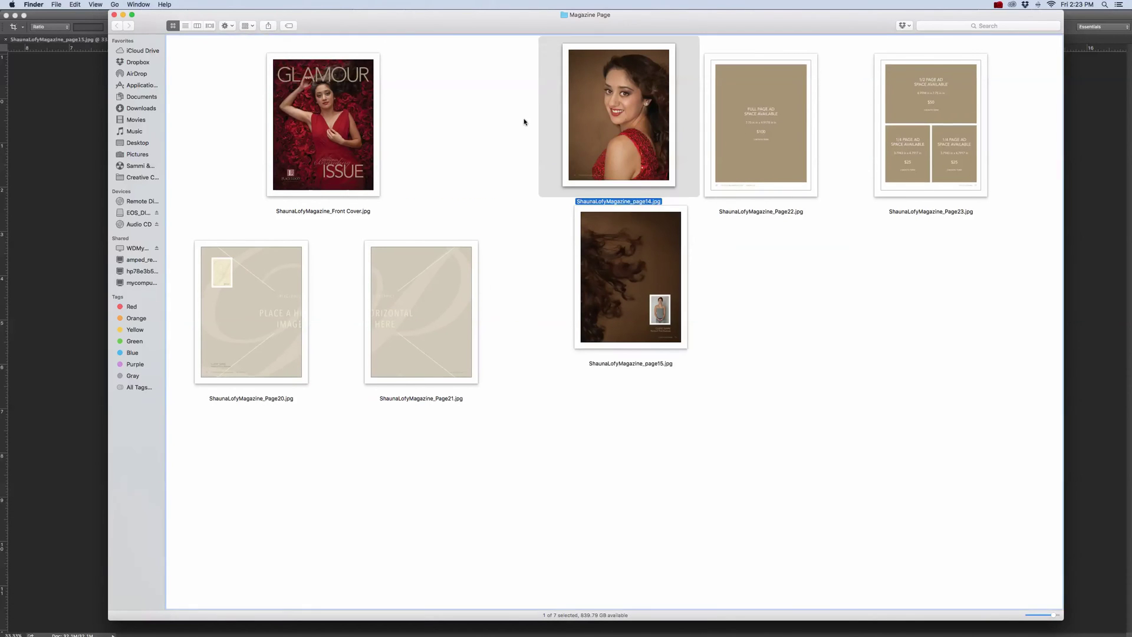
left_click_drag(524, 122, 524, 122)
left_click(616, 186)
left_click_drag(631, 283, 604, 148)
left_click(674, 335)
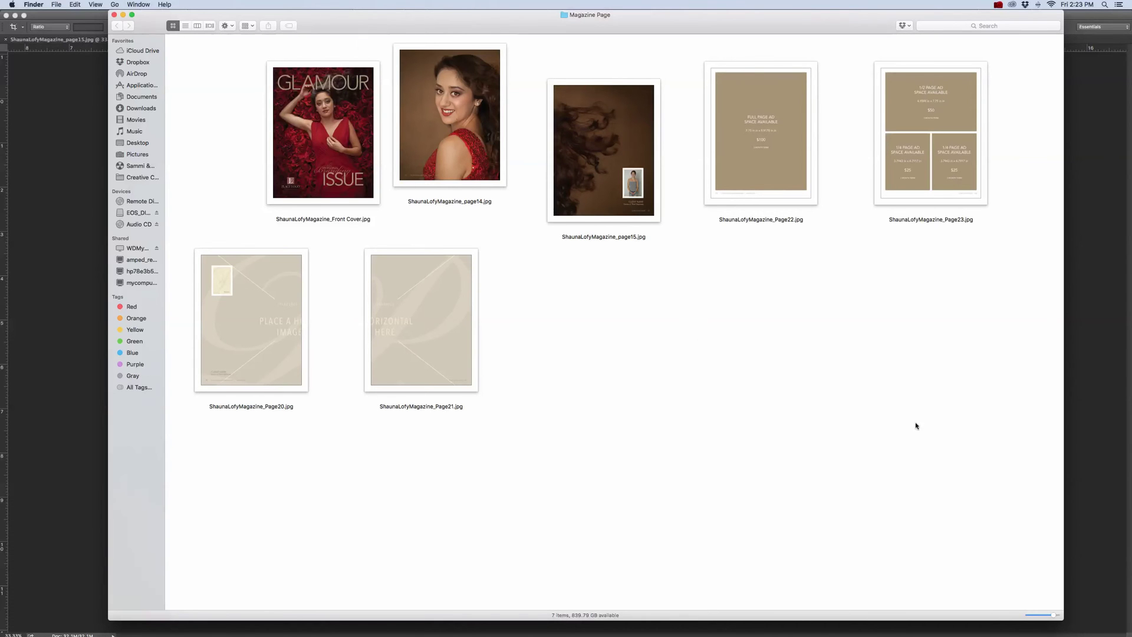
left_click_drag(986, 469, 238, 71)
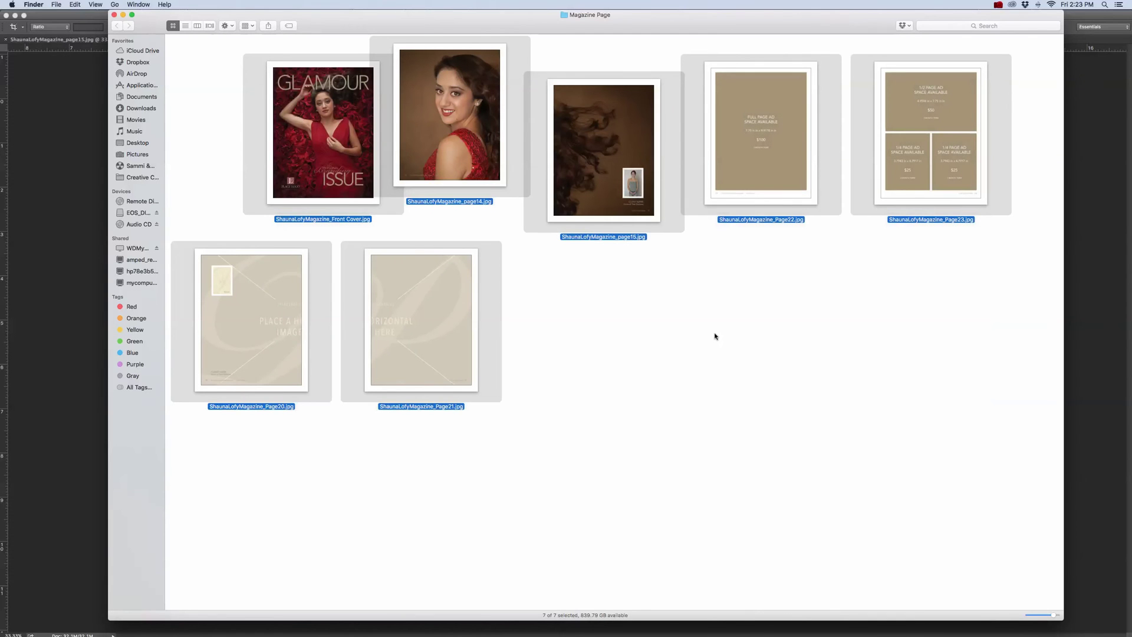
- Open the seven selected page JPEGs with Adobe Acrobat from the Adobe Acrobat DC folder
right_click(440, 369)
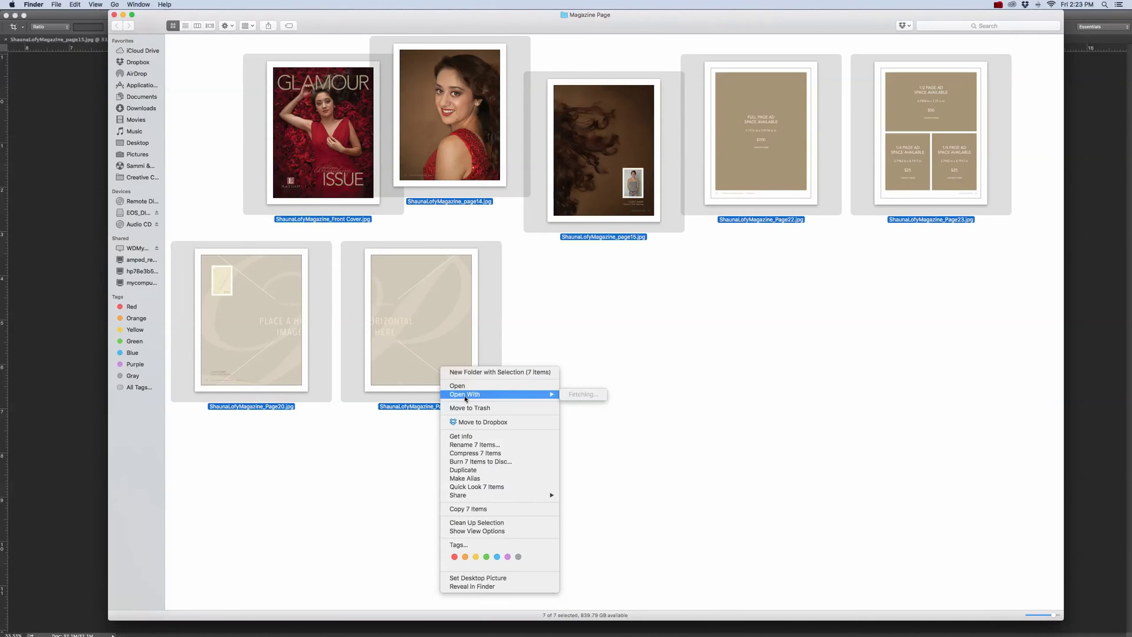
mouse_move(465, 398)
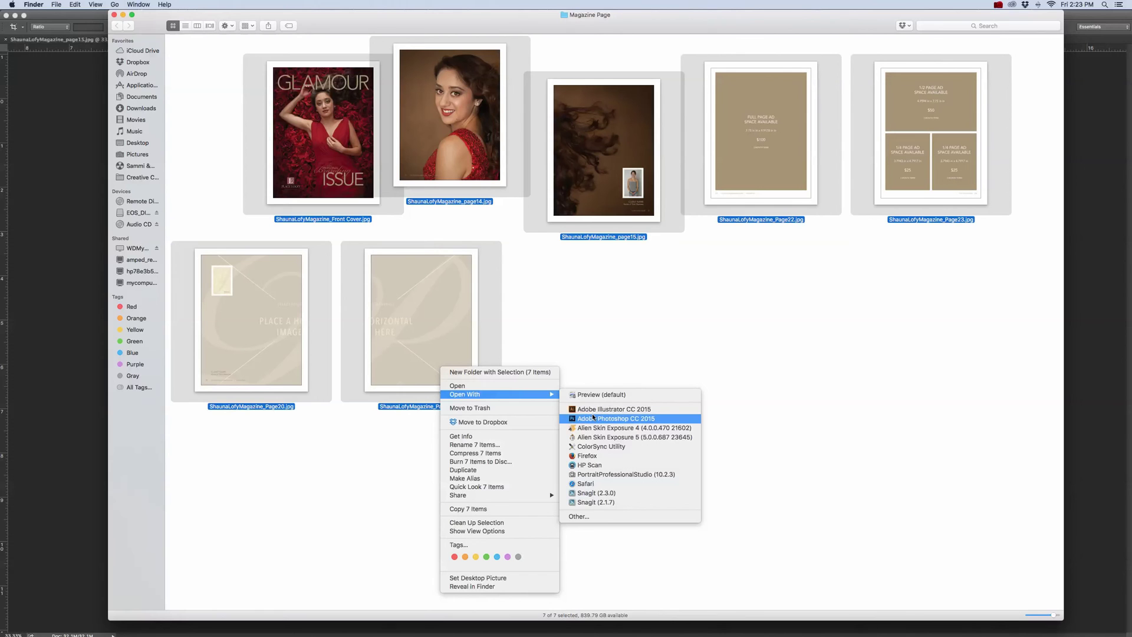
left_click(584, 516)
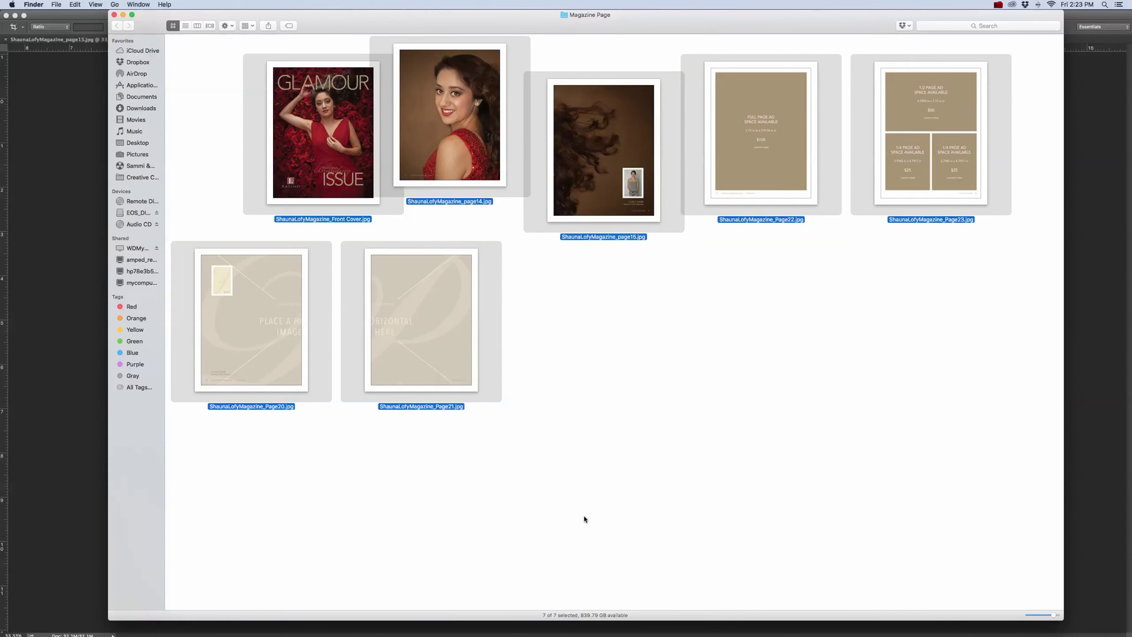
scroll(646, 193, "down", 1)
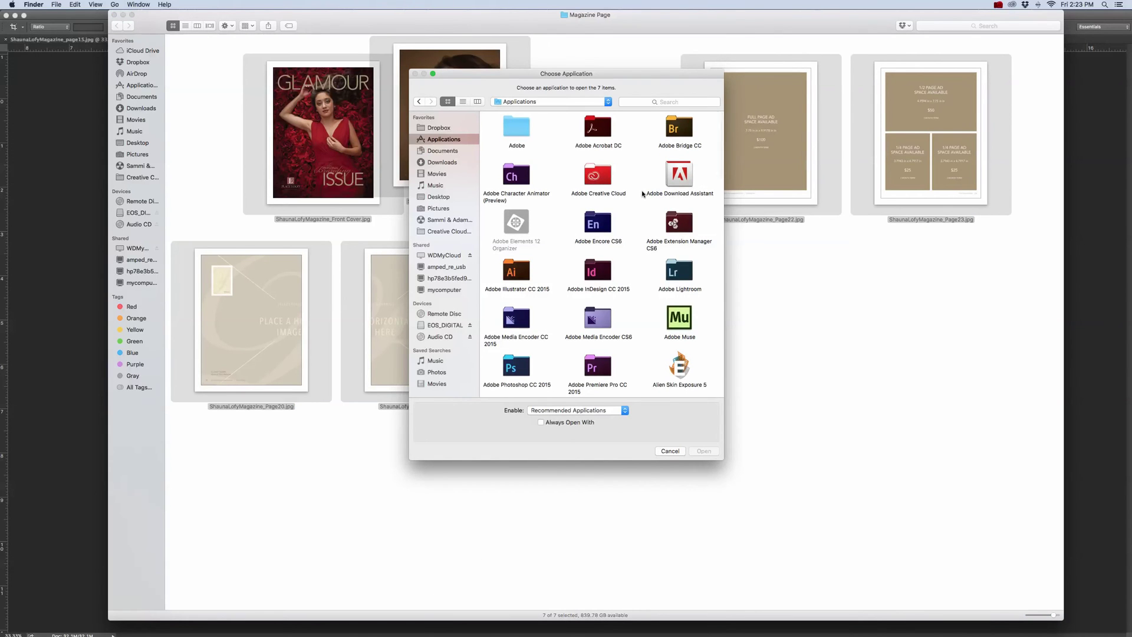
double_click(605, 132)
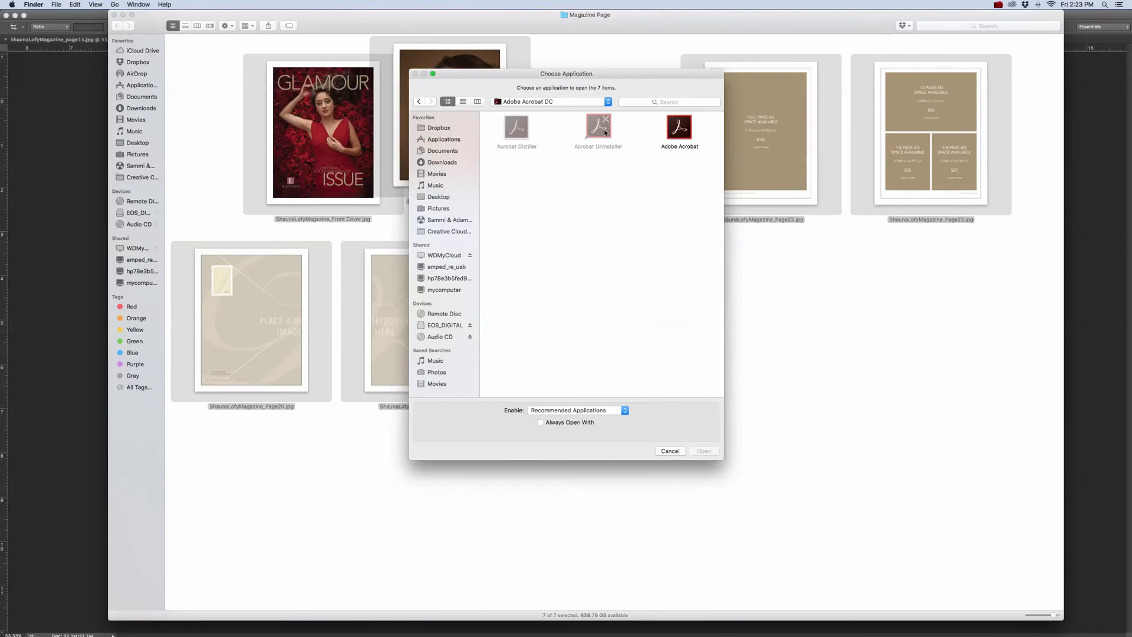
double_click(679, 132)
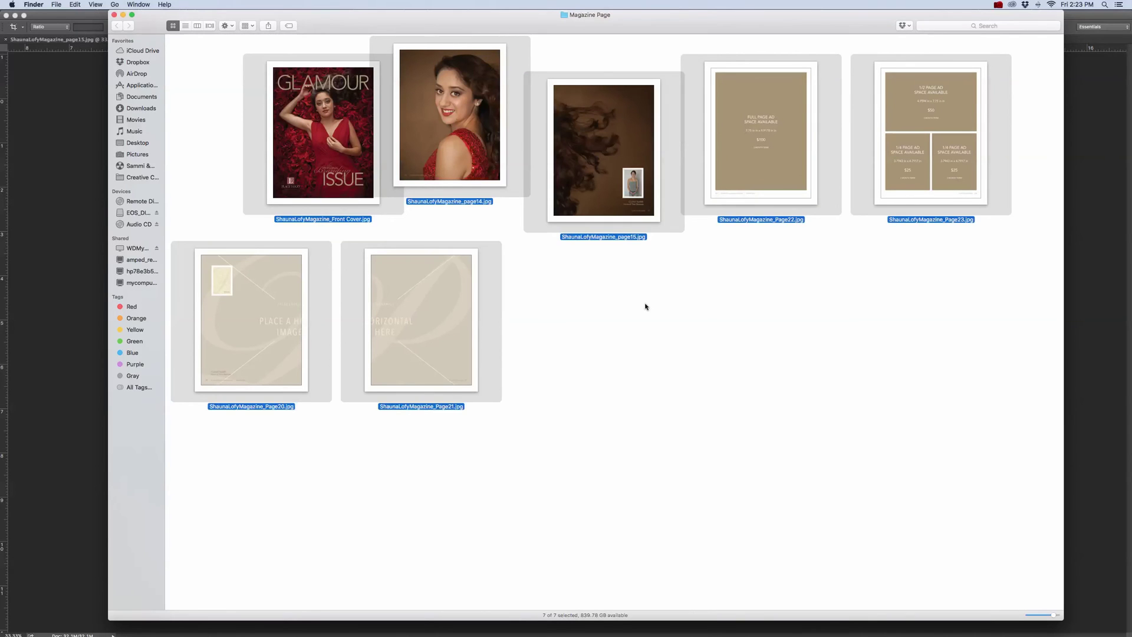